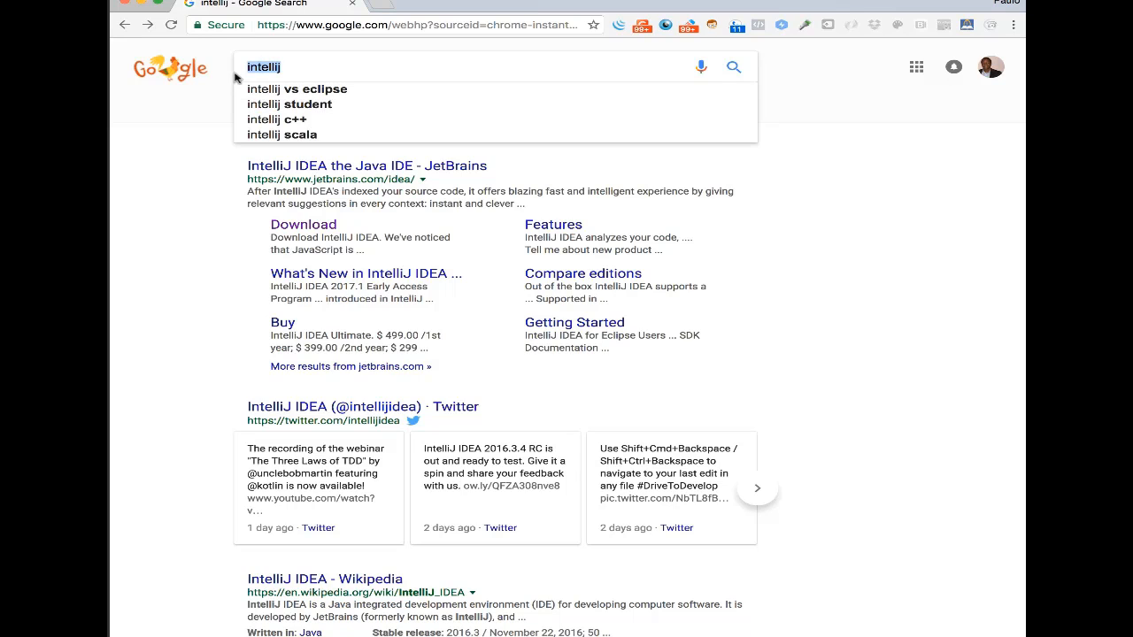
- Open the IntelliJ IDEA download page from the Google results for intellij
left_click(263, 67)
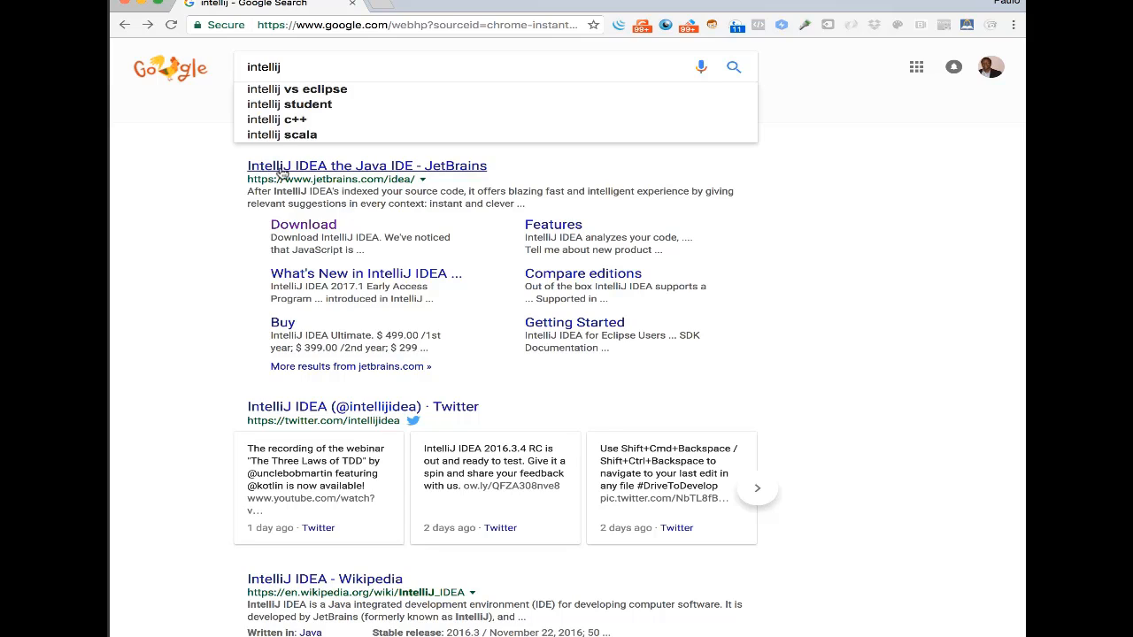
left_click(299, 227)
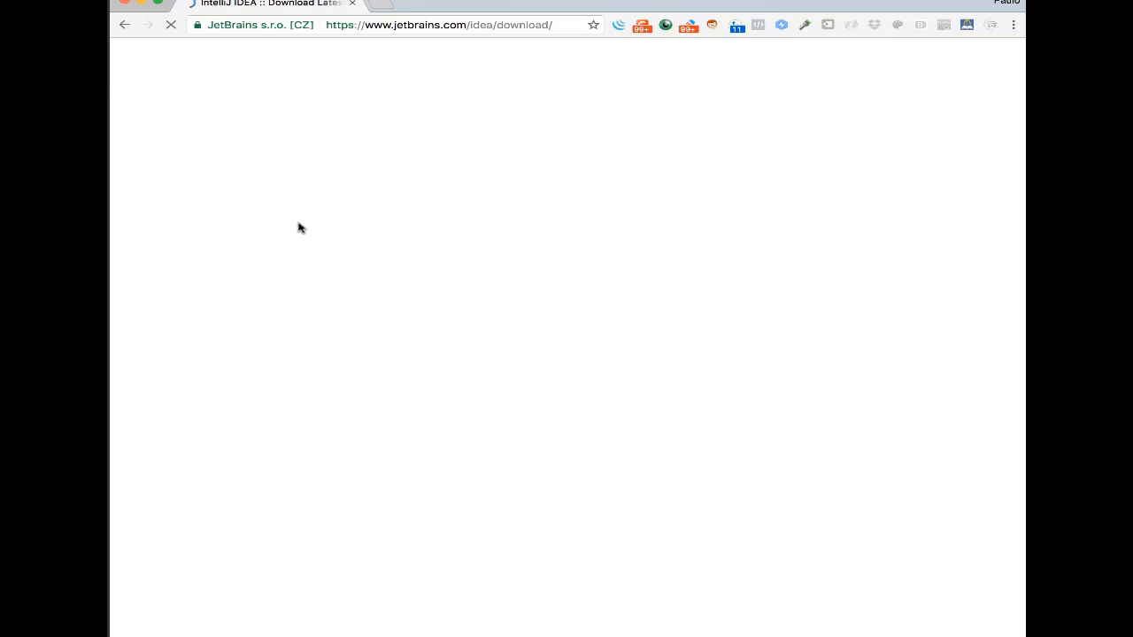
scroll(337, 462, "down", 2)
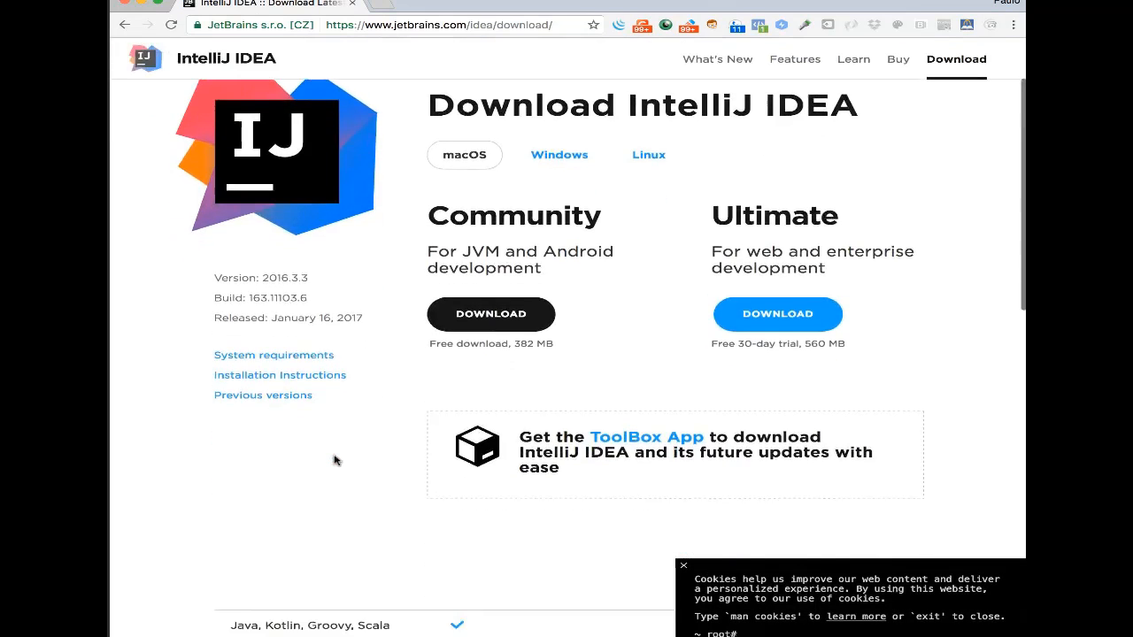
scroll(334, 460, "up", 2)
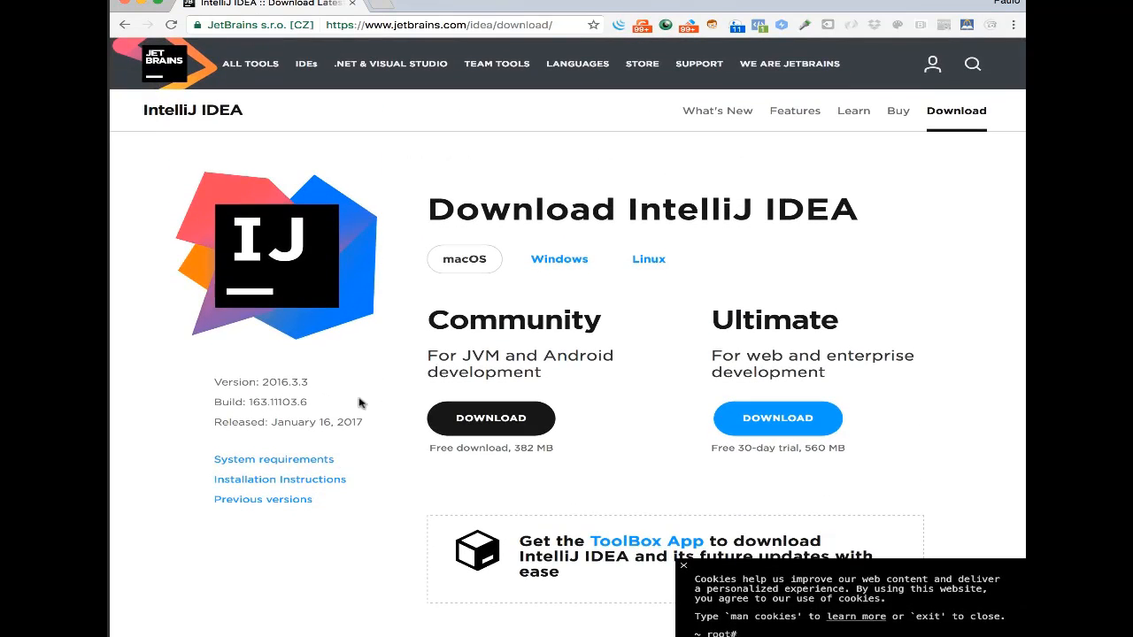
- Show the Linux downloads and examine the feature comparison of the Community and Ultimate editions
left_click(648, 265)
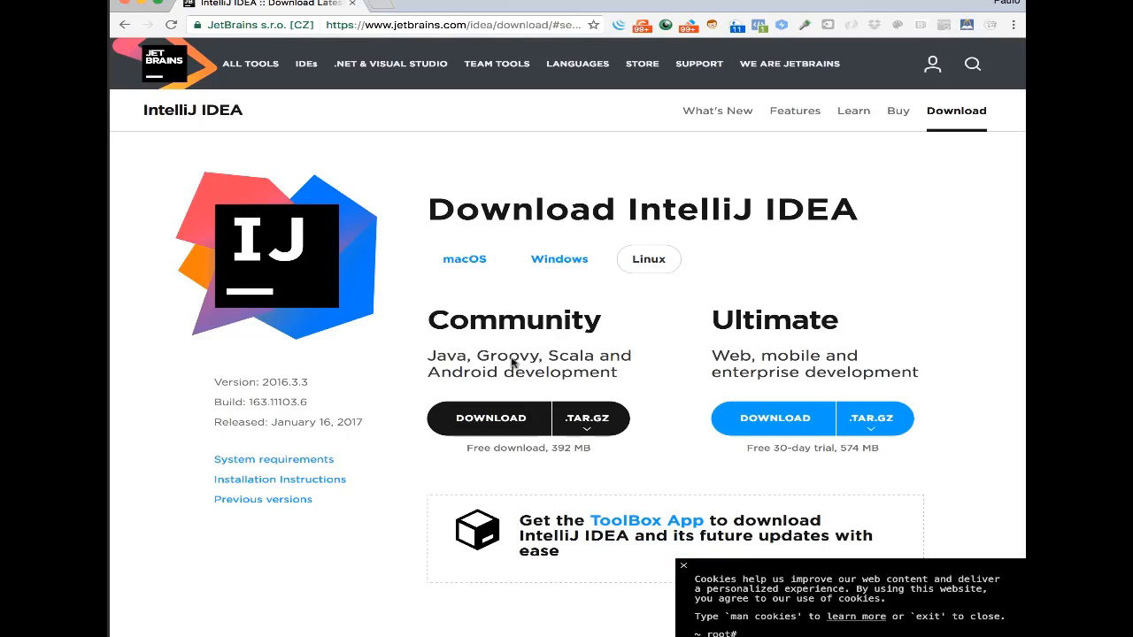
scroll(518, 482, "down", 4)
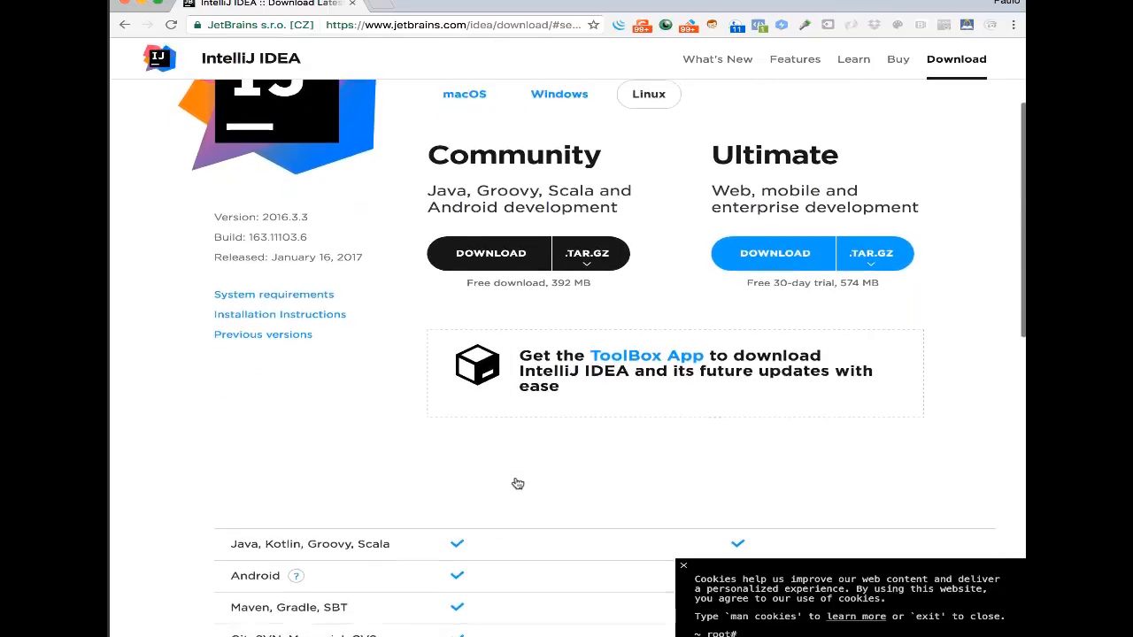
scroll(518, 482, "up", 4)
scroll(348, 562, "down", 10)
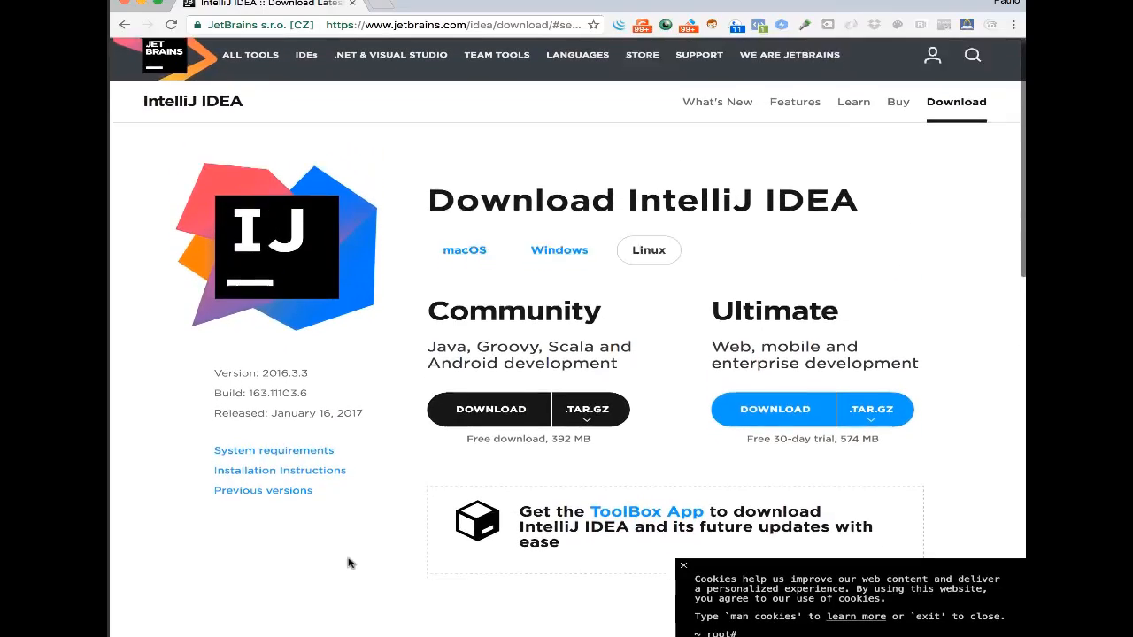
scroll(348, 562, "up", 10)
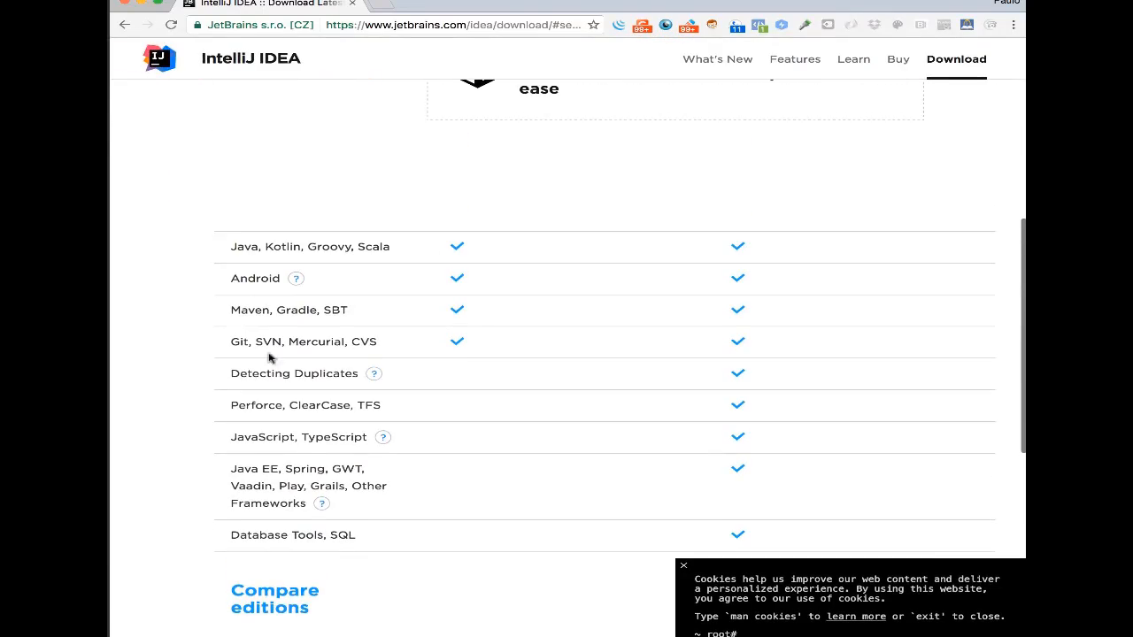
scroll(382, 483, "down", 1)
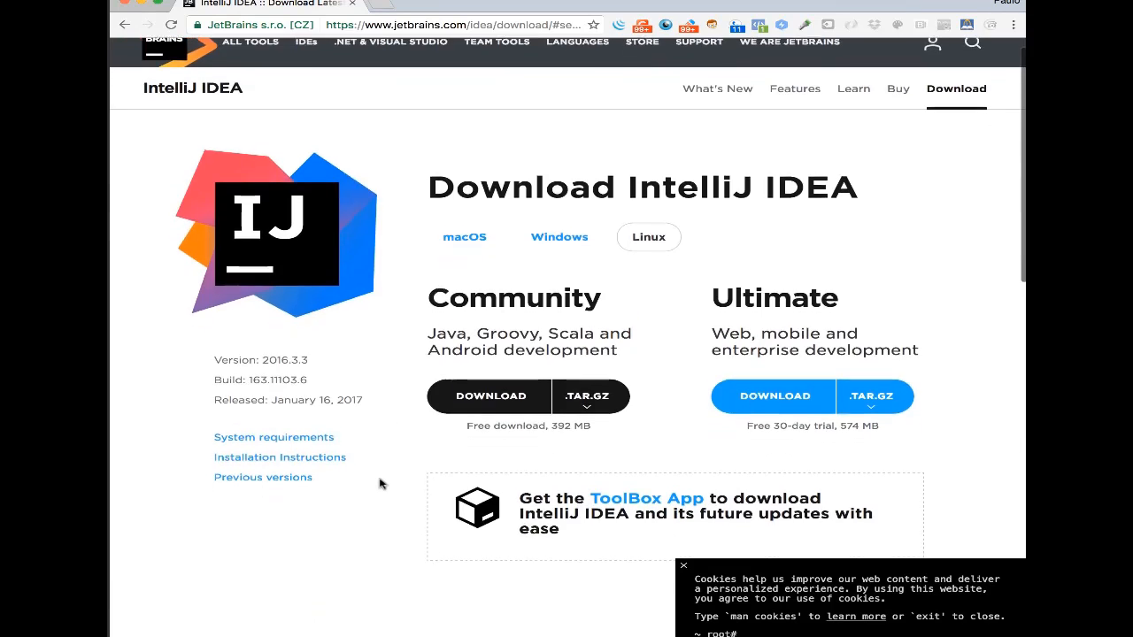
- Download the Community edition for macOS and copy IntelliJ IDEA CE from its disk image into the Applications folder
left_click(464, 234)
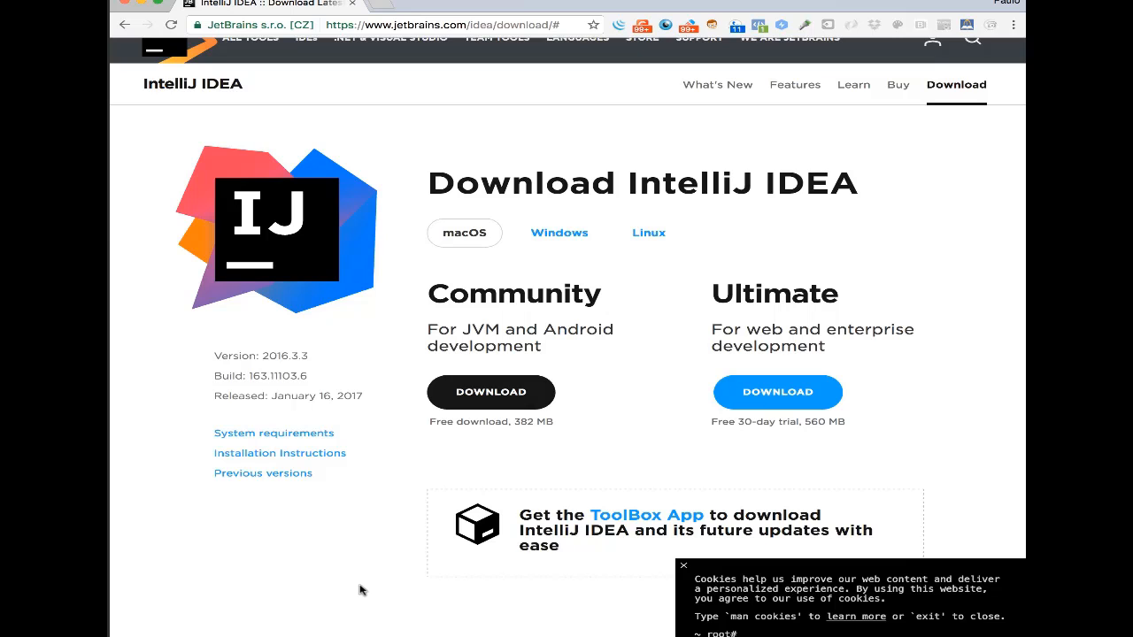
left_click(472, 396)
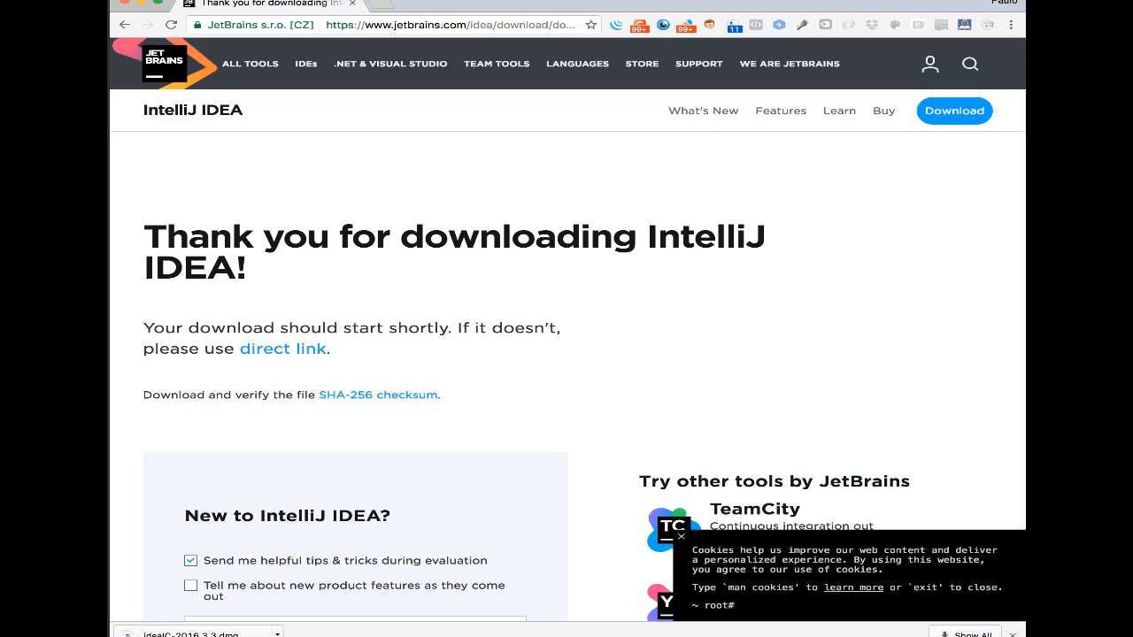
left_click(184, 635)
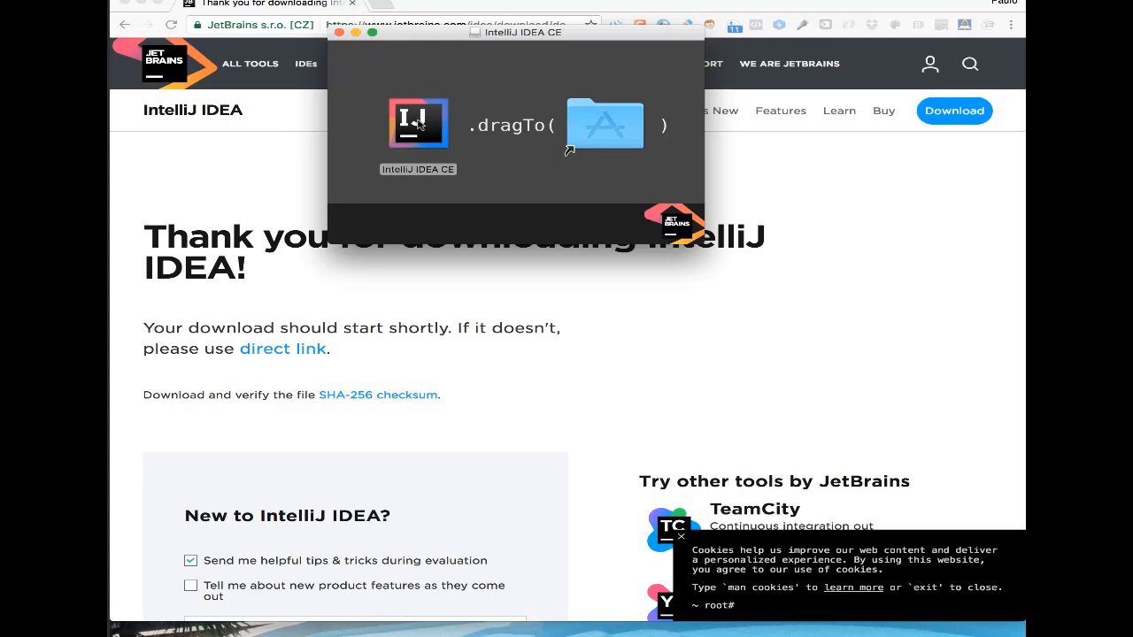
left_click_drag(420, 124, 618, 126)
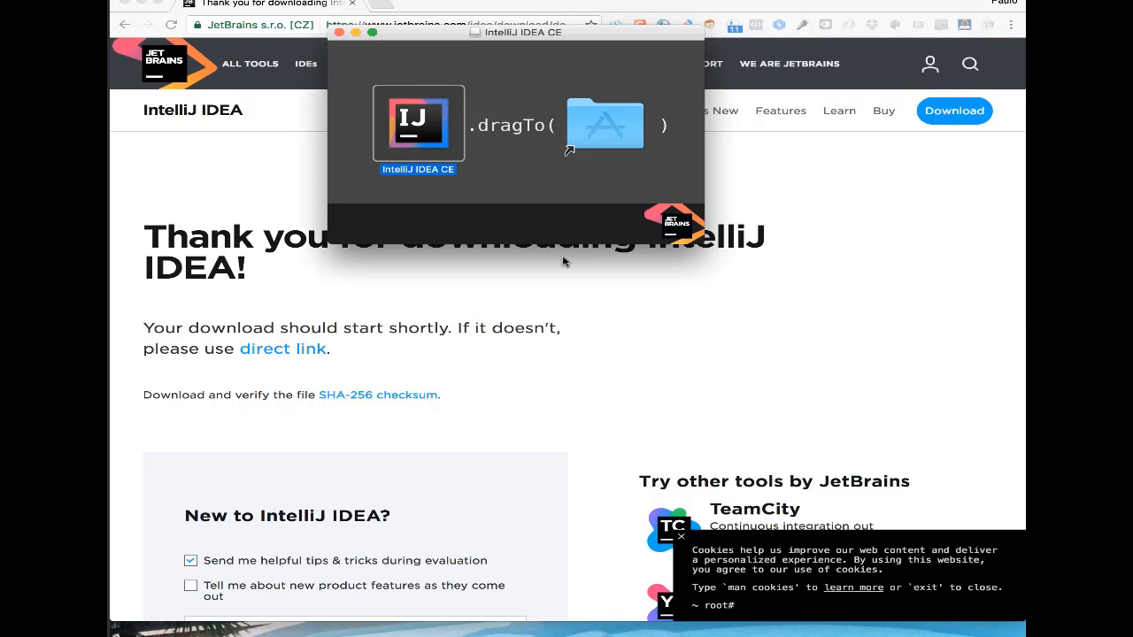
- Launch IntelliJ IDEA CE from the Applications folder, allowing the downloaded app to open, and close the folder window
double_click(605, 124)
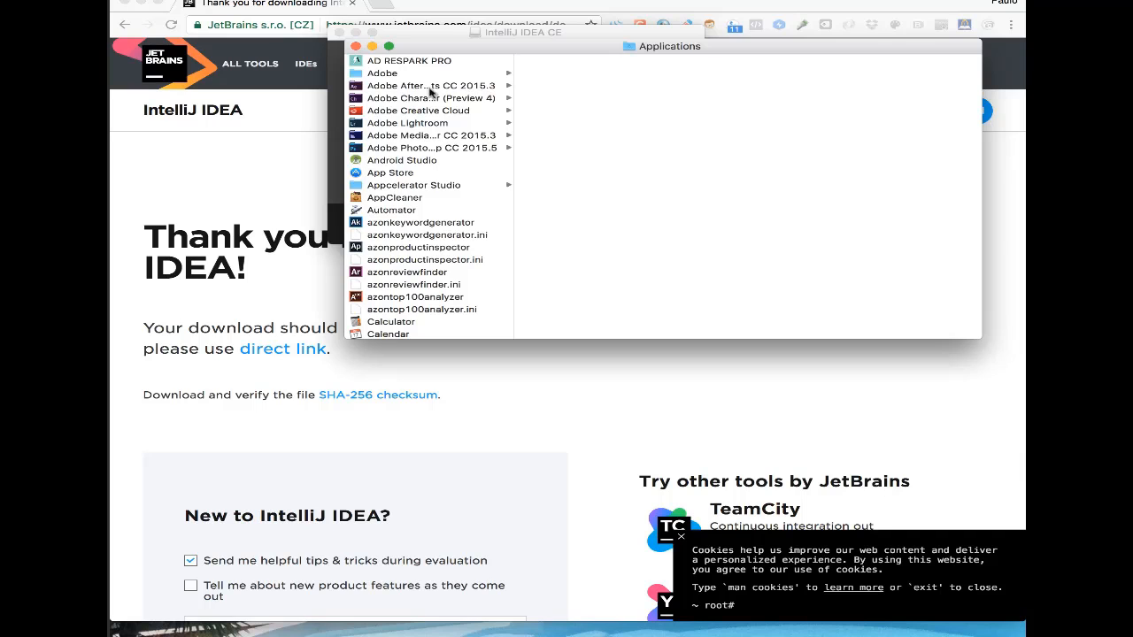
key("i")
scroll(438, 283, "down", 5)
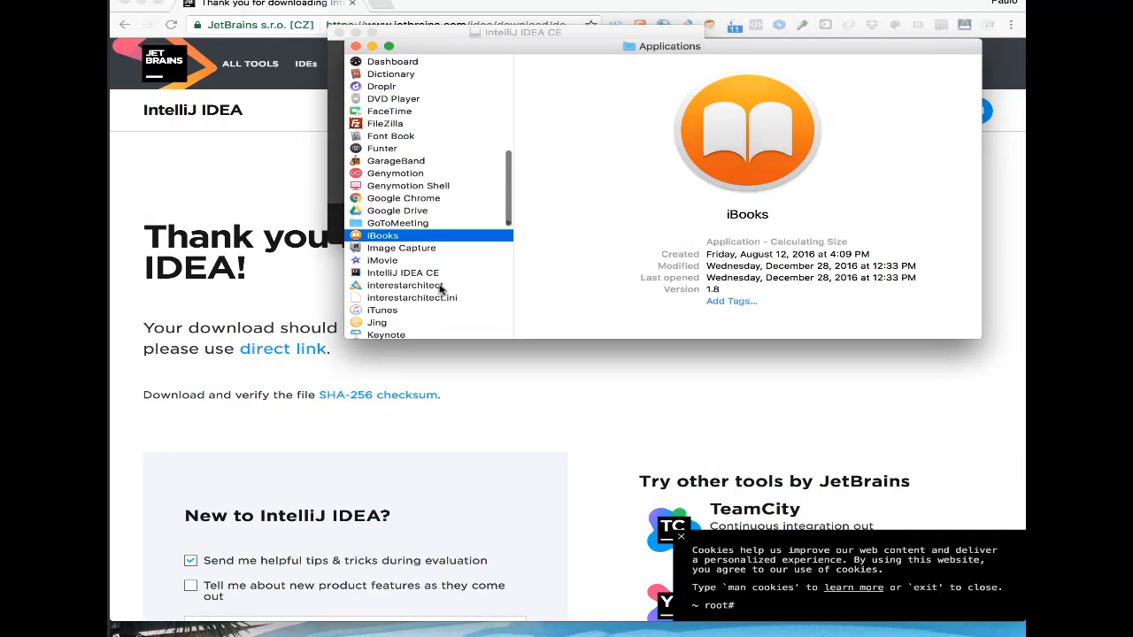
left_click(396, 272)
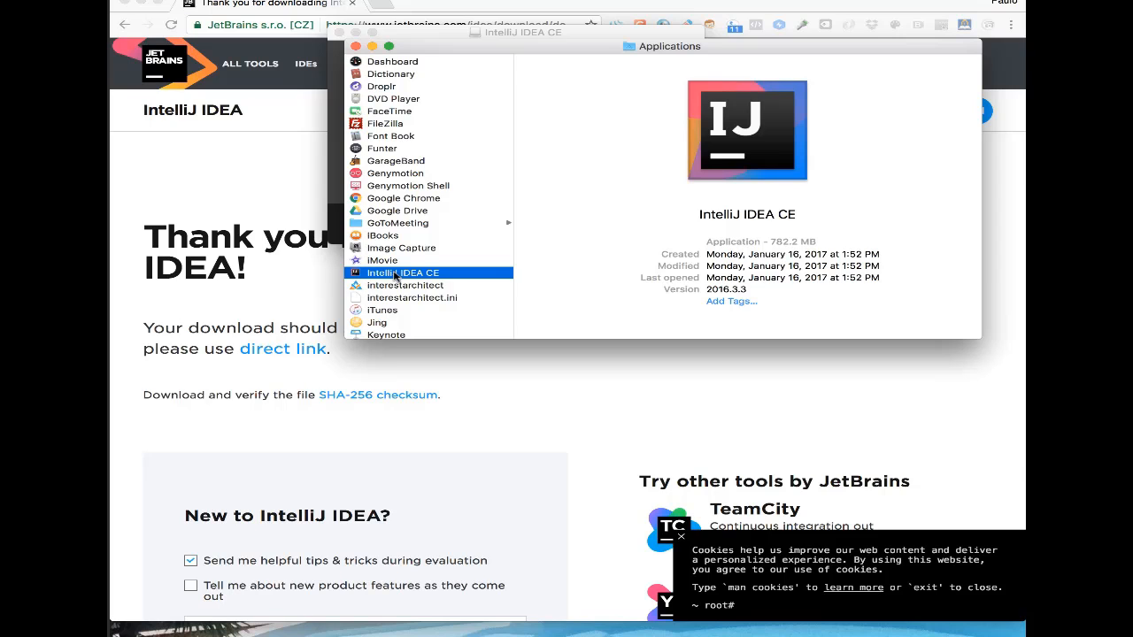
double_click(397, 274)
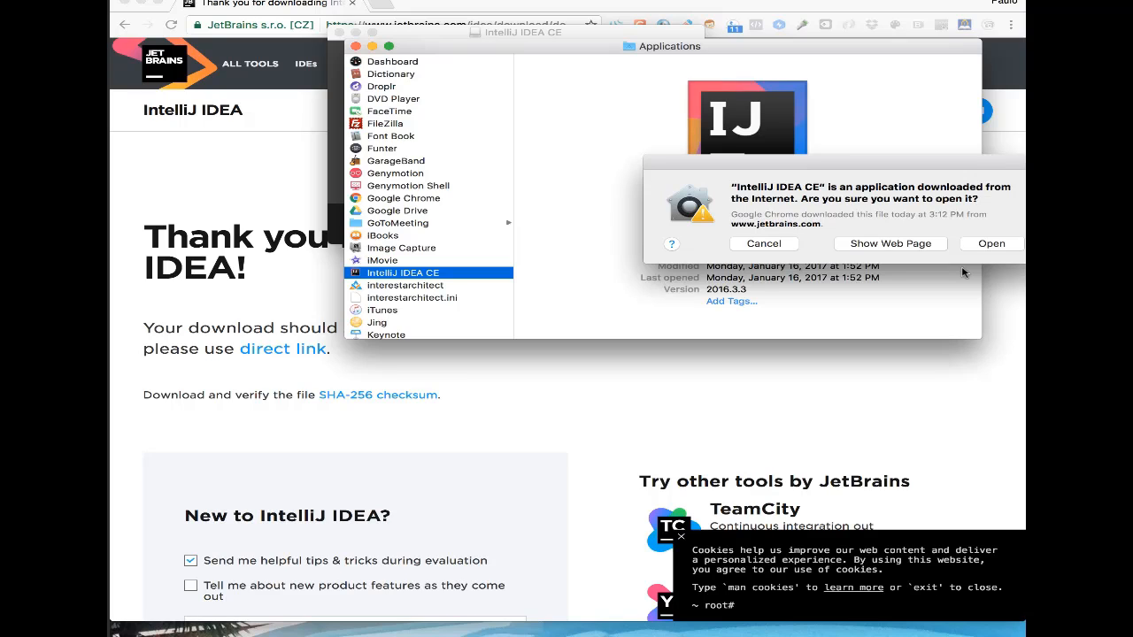
left_click(993, 243)
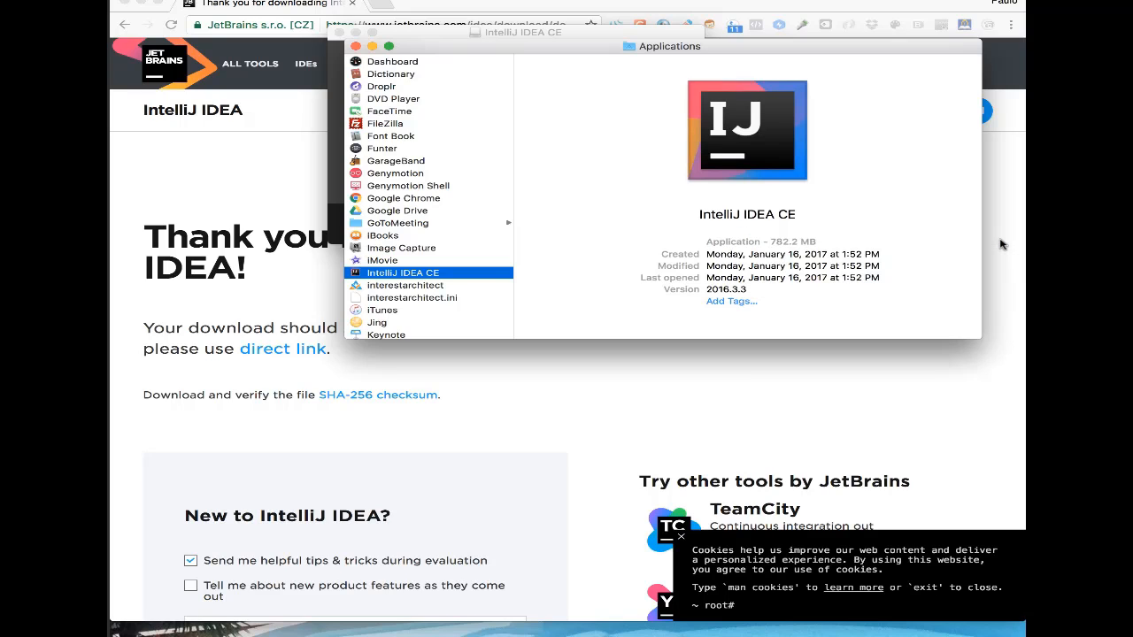
left_click(355, 46)
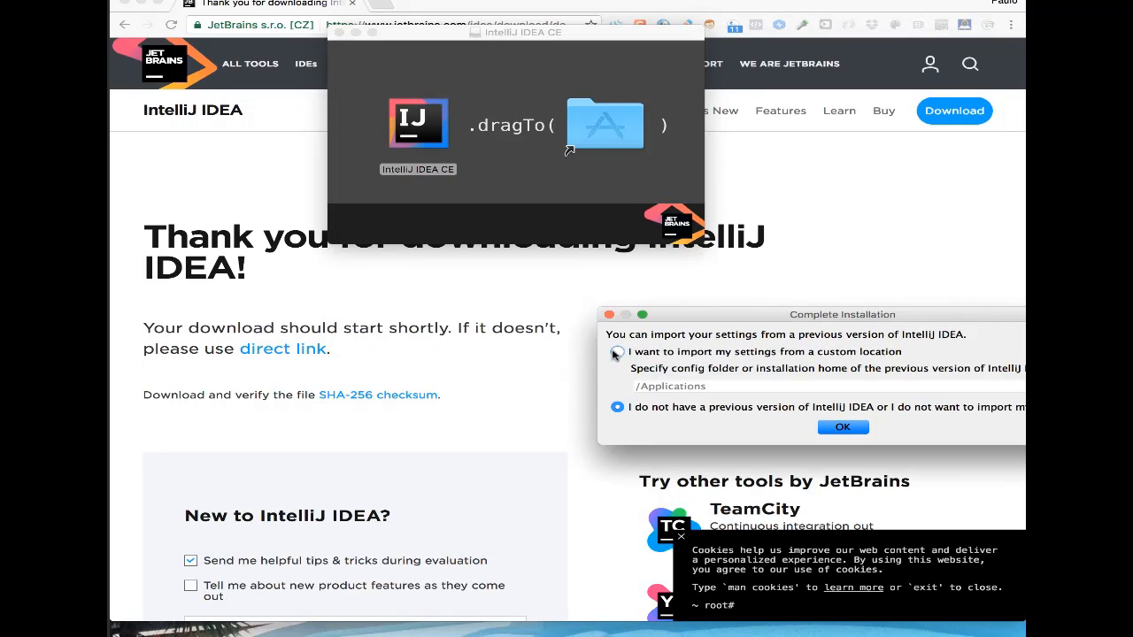
- Complete the installation without importing previous settings and accept the JetBrains privacy policy
left_click(842, 427)
left_click_drag(839, 239, 706, 229)
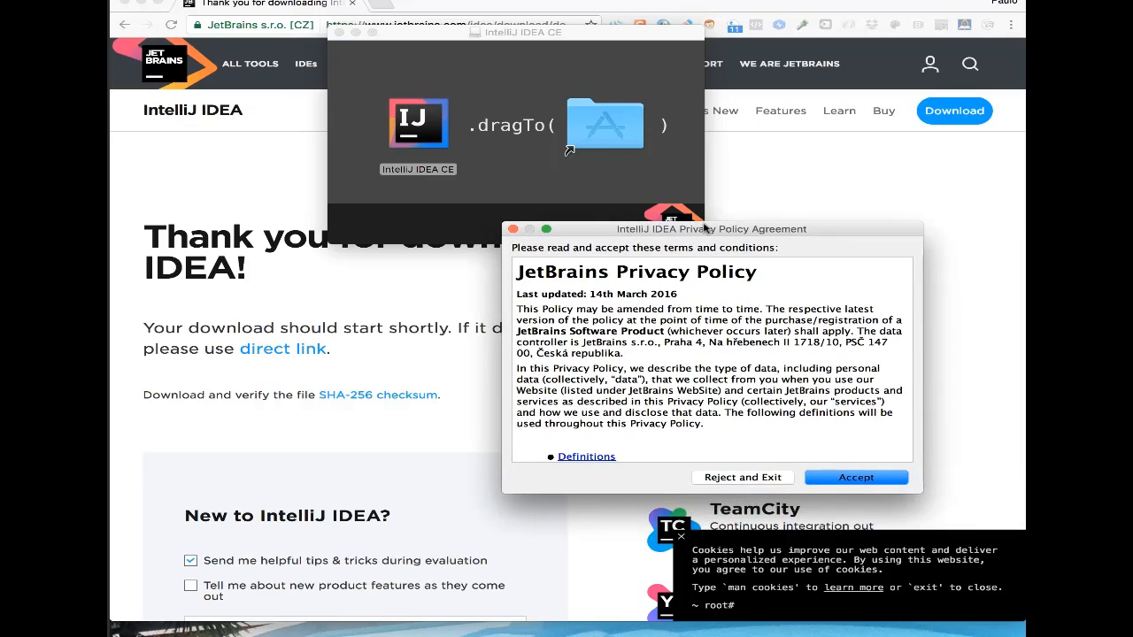
left_click(819, 479)
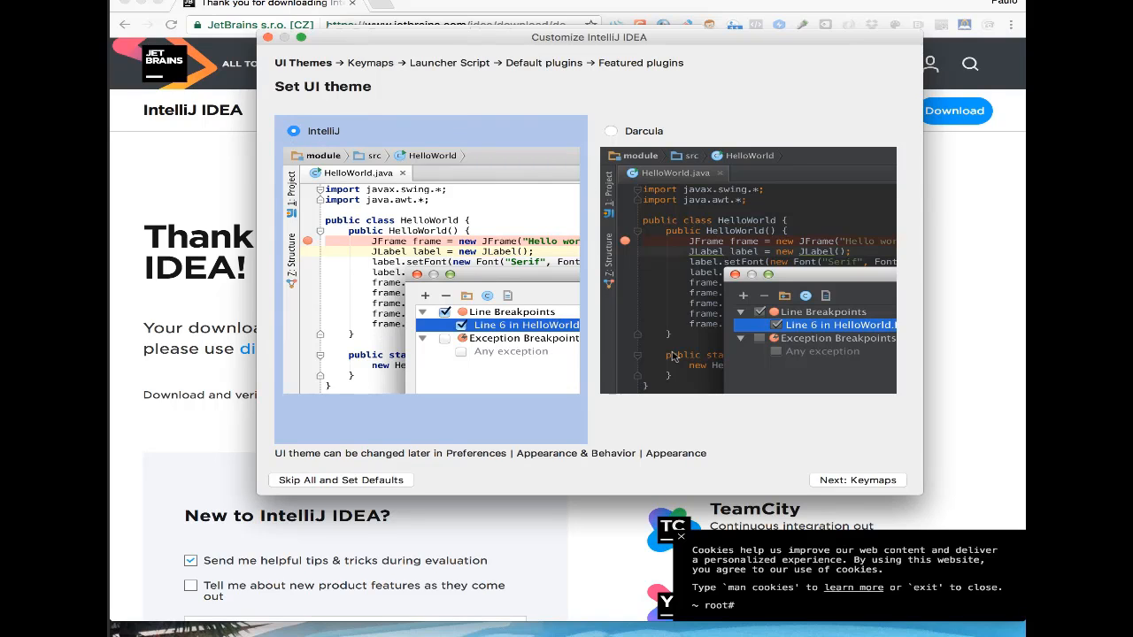
- Compare the IntelliJ and Darcula UI themes, choose Darcula, and continue to the keymap choices
left_click(611, 131)
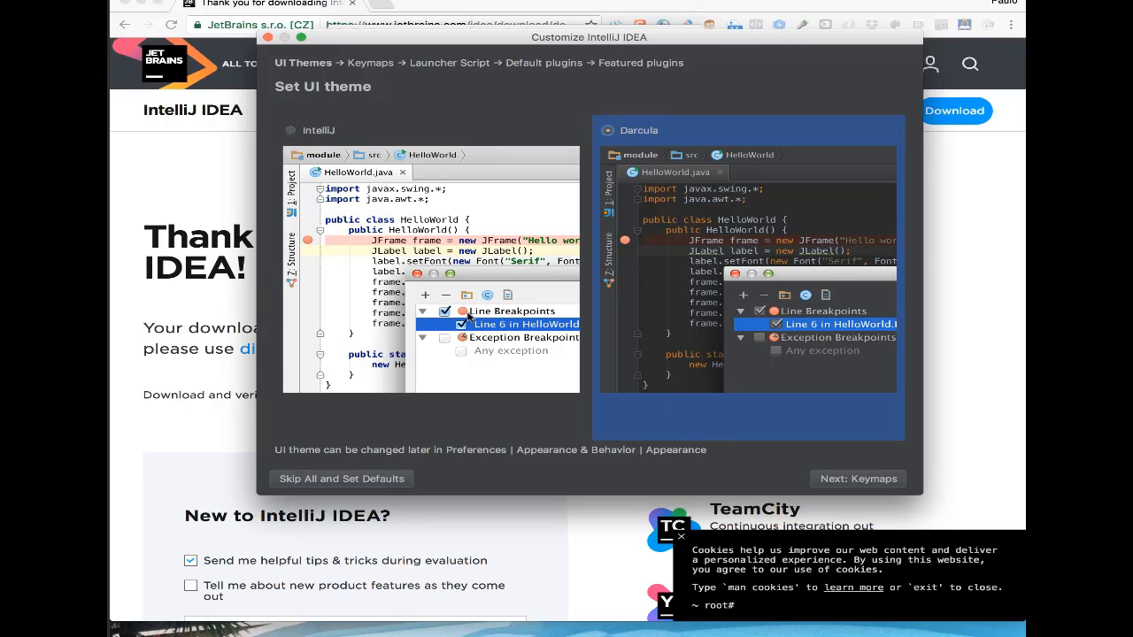
left_click(285, 134)
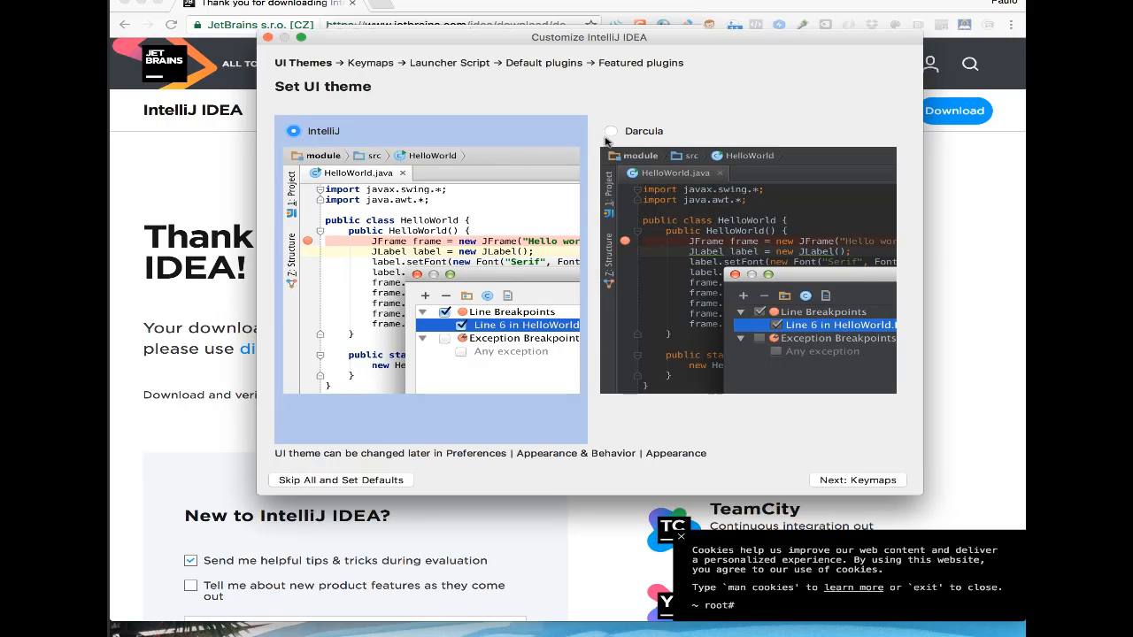
left_click(616, 132)
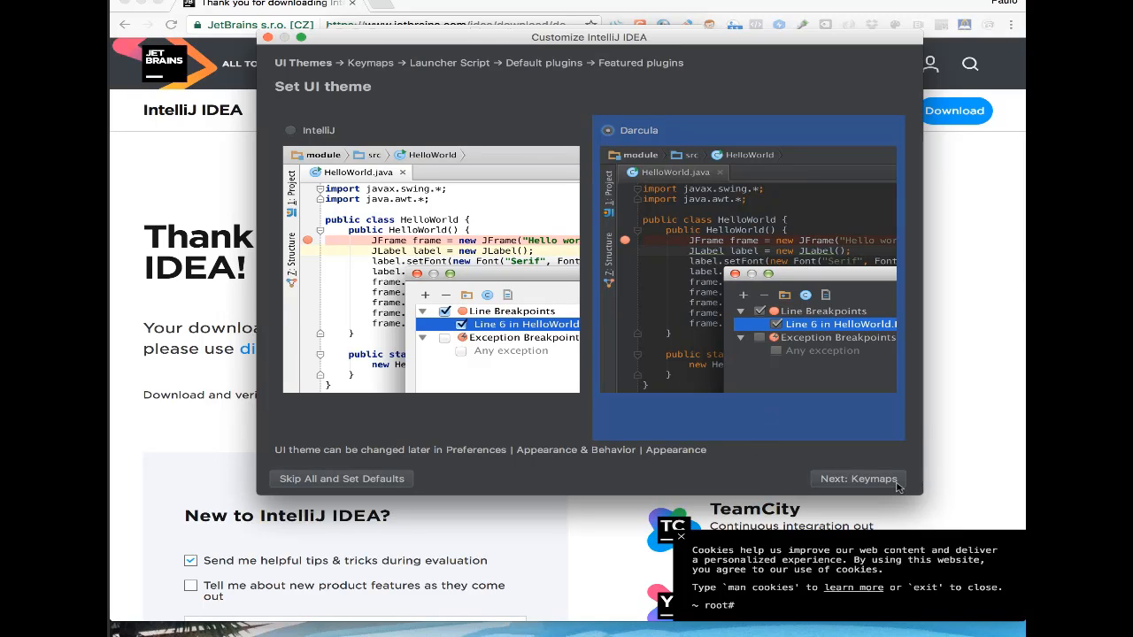
left_click(863, 482)
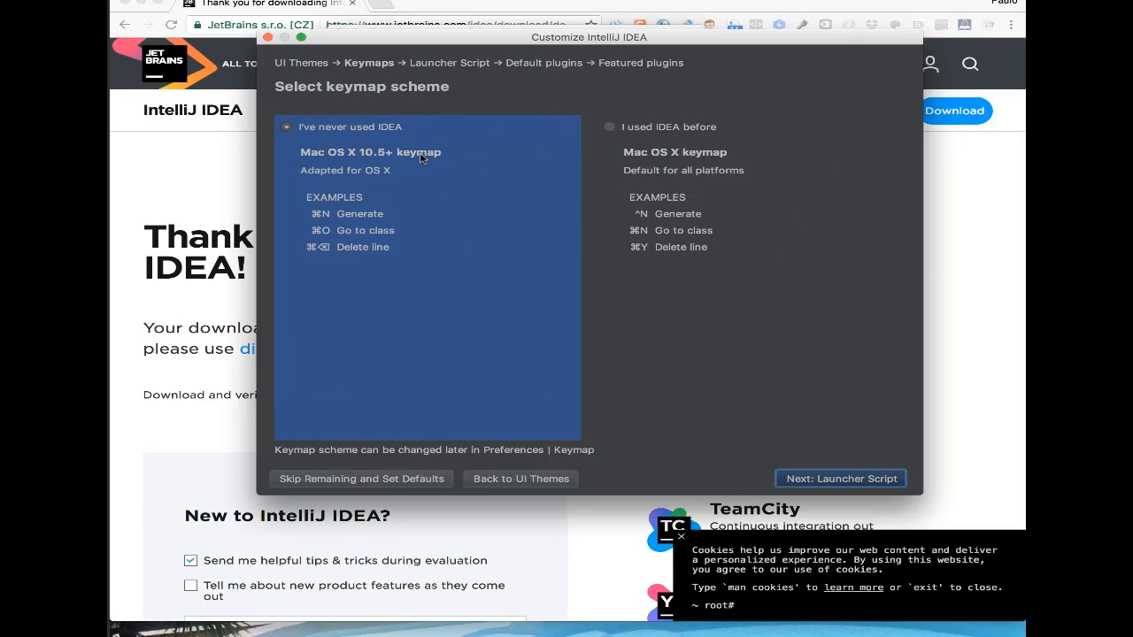
- Finish the initial customization with the Mac OS X 10.5+ keymap, no launcher script, the default plugins and no featured plugins
key("Return")
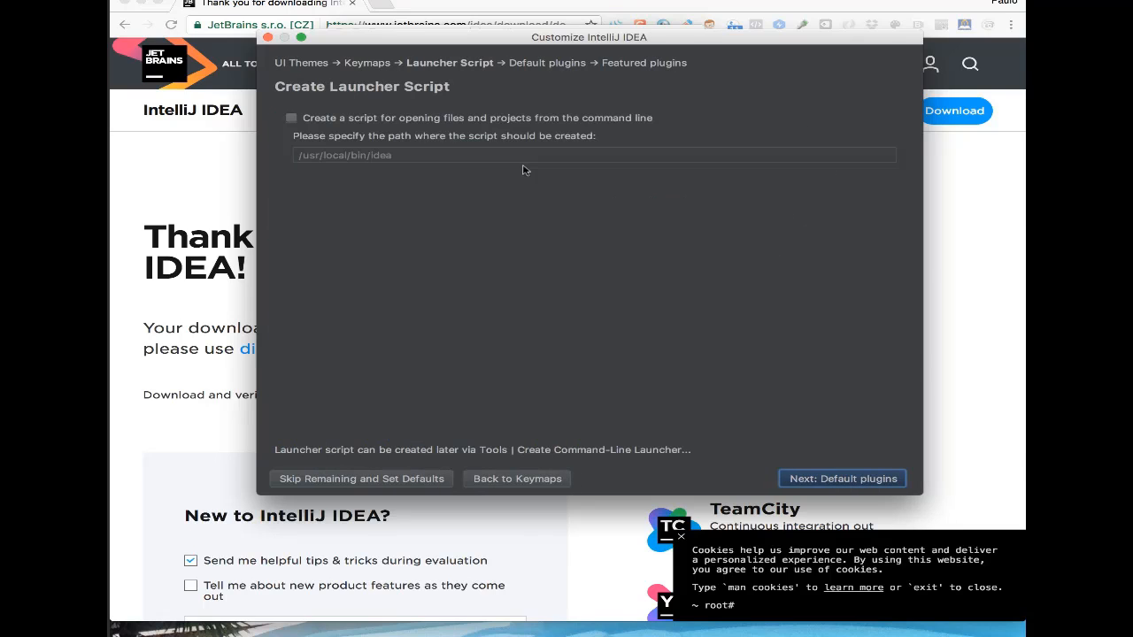
left_click(834, 480)
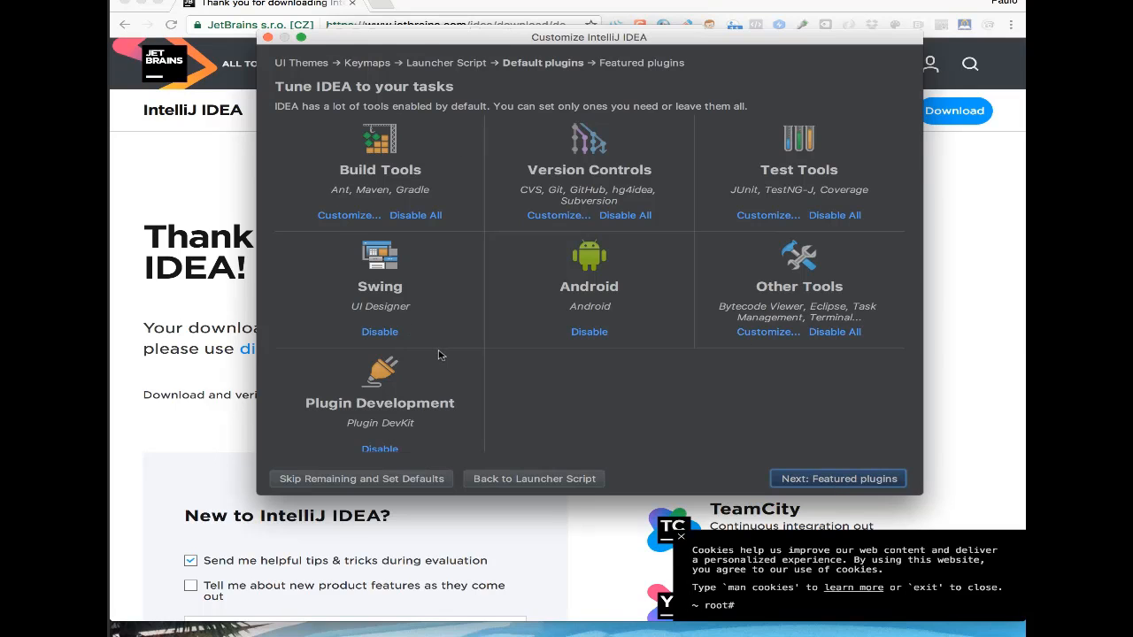
scroll(694, 420, "down", 1)
scroll(694, 421, "up", 1)
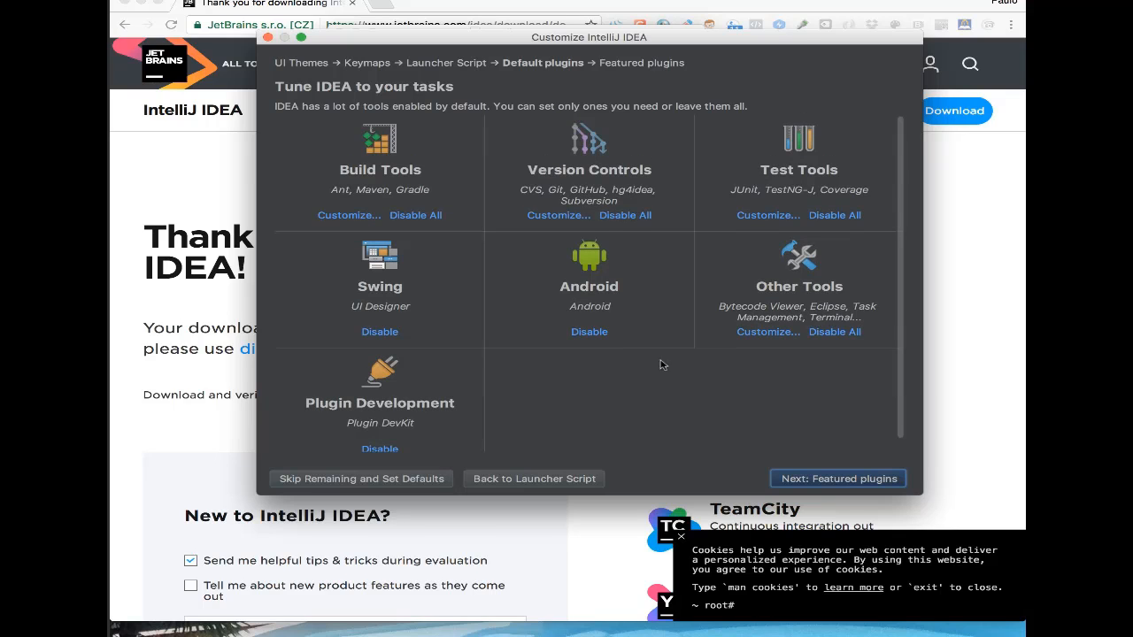
left_click(832, 477)
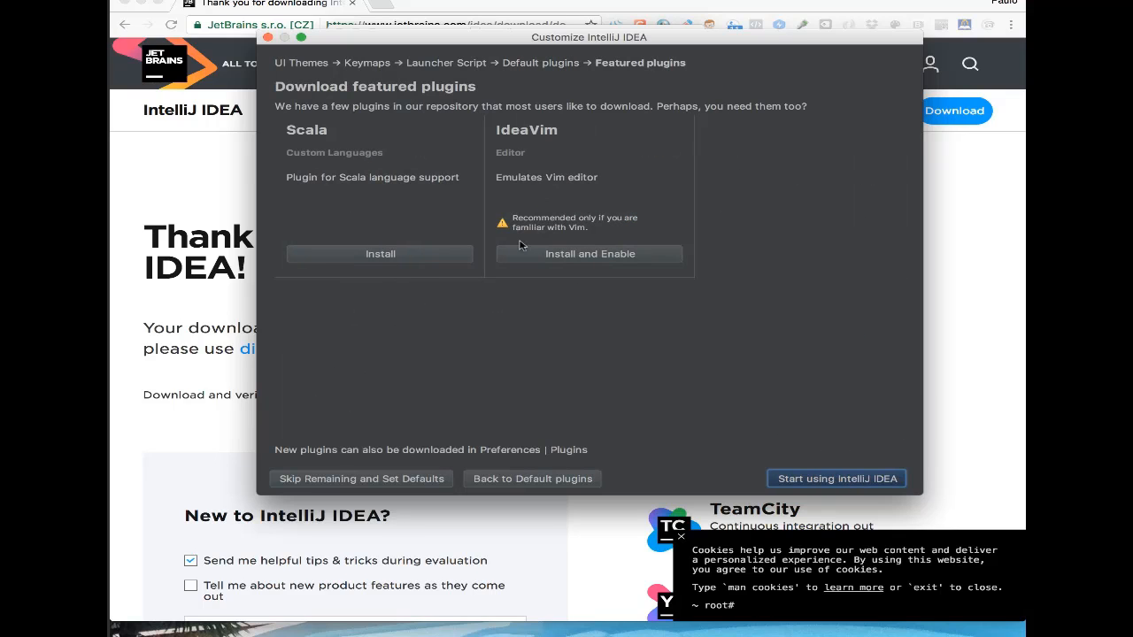
left_click(842, 483)
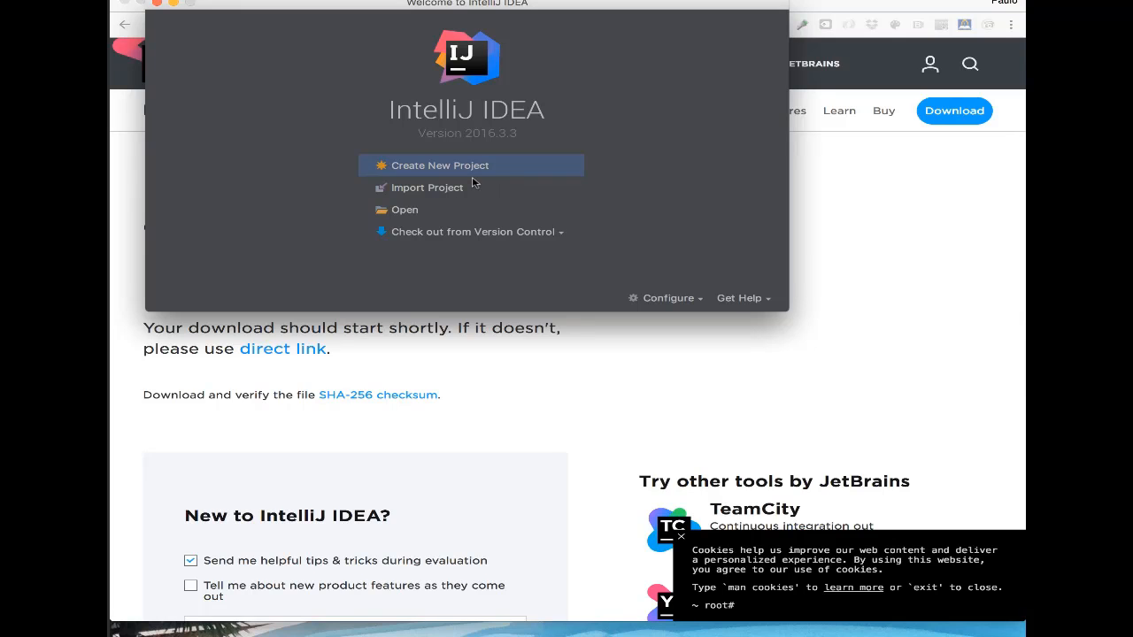
- Start a new Java project with SDK 1.8 (1), no additional libraries, and the Command Line App template
left_click(428, 168)
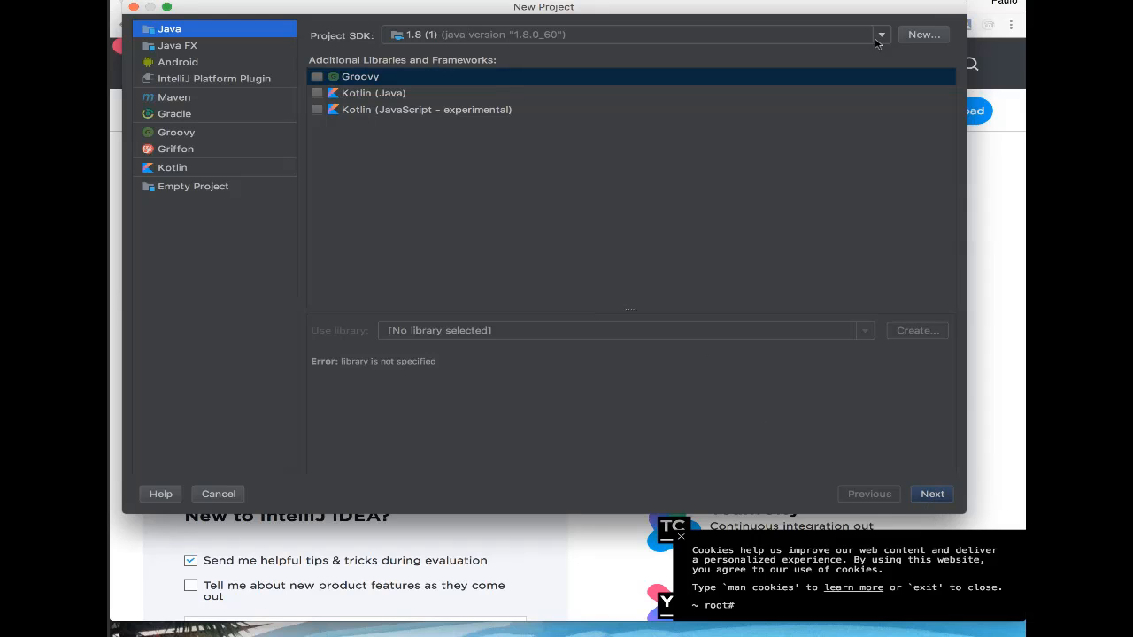
left_click(880, 37)
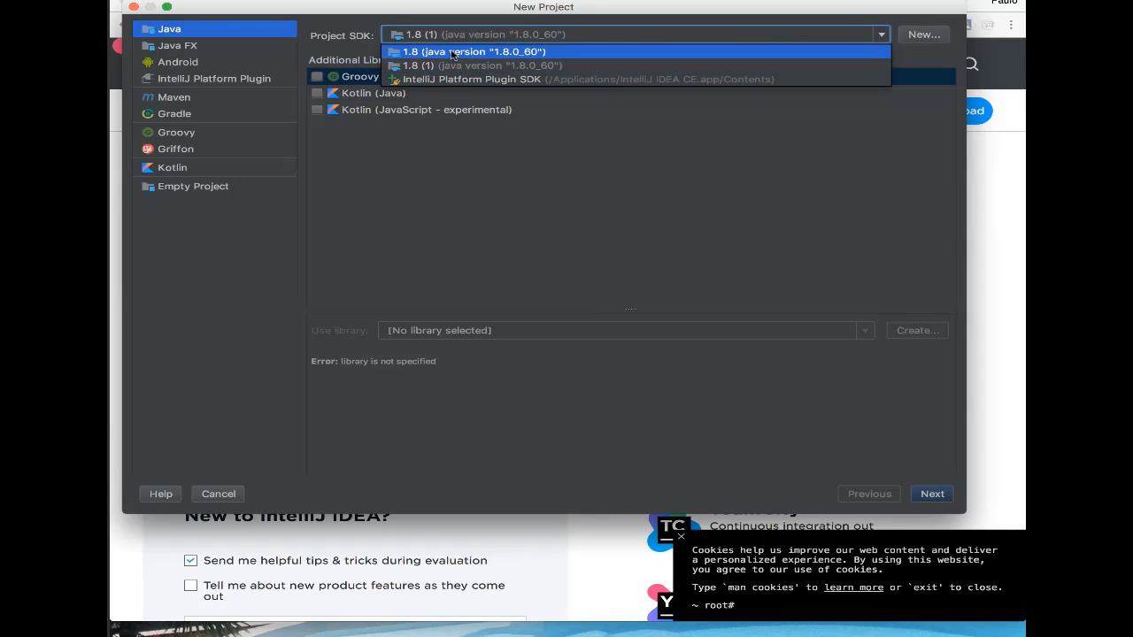
left_click(472, 65)
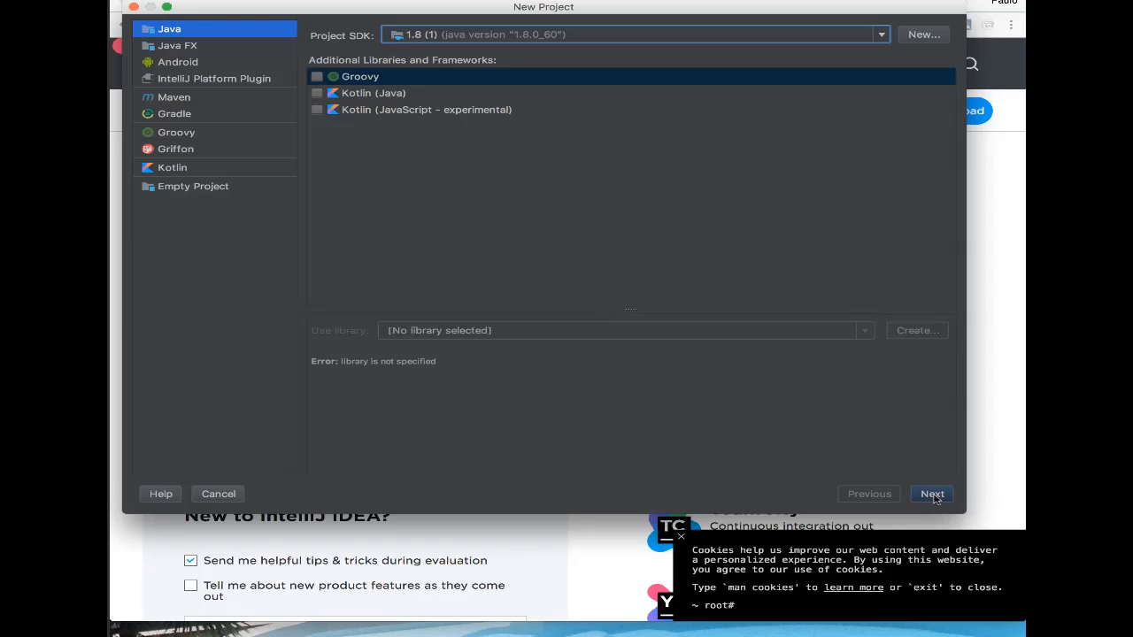
left_click(932, 494)
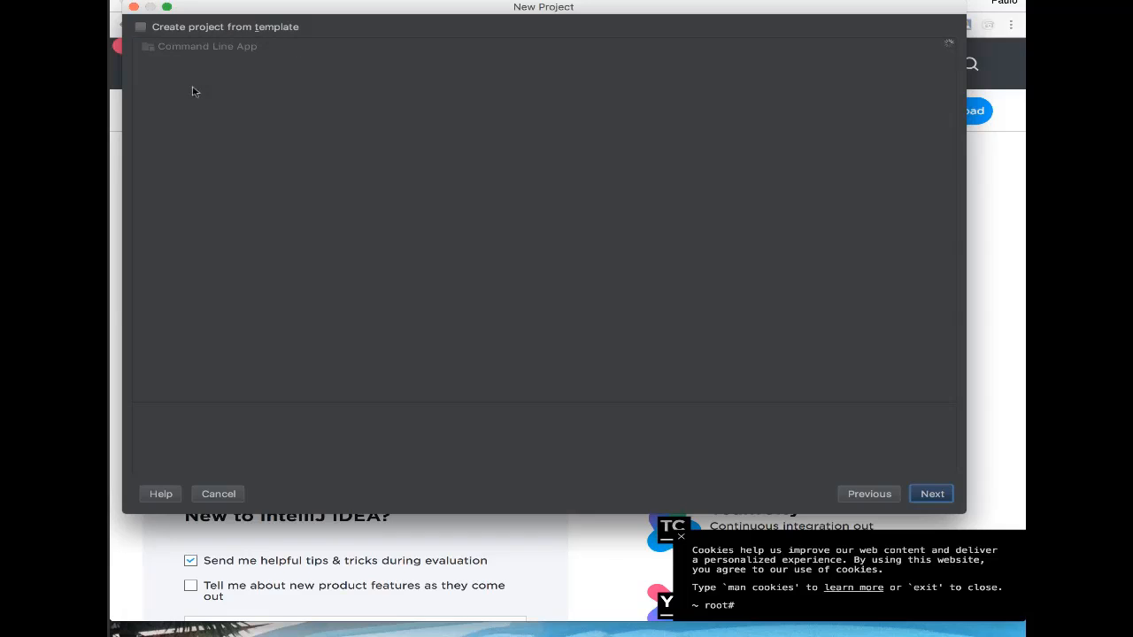
left_click(144, 30)
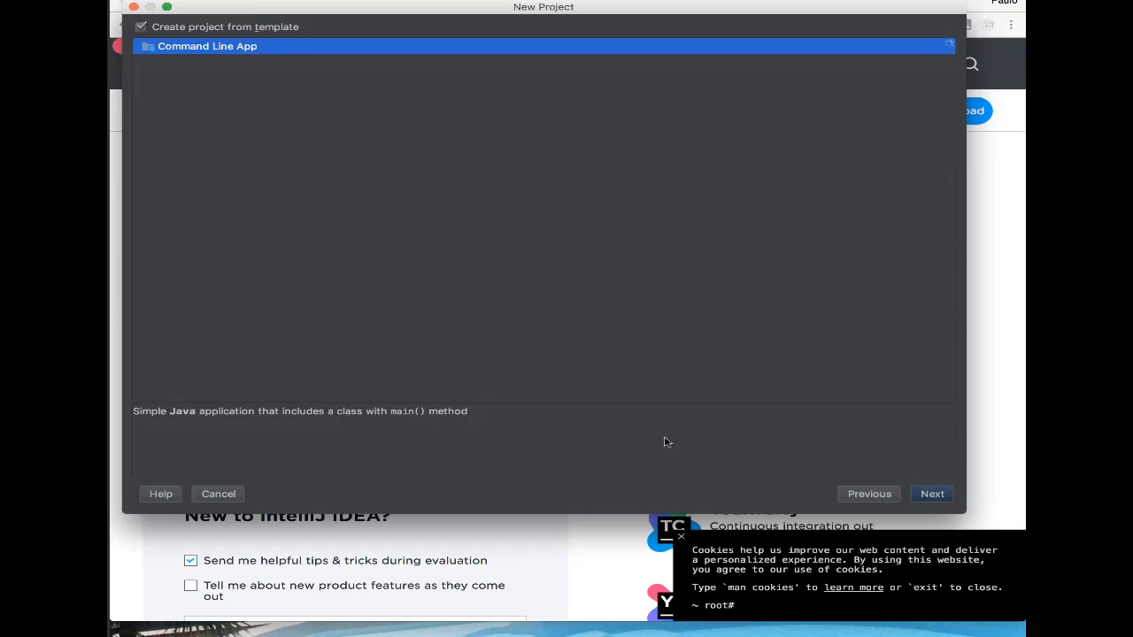
- Name the project HelloworldApp, keep the default location and the base package com.gohooljava.com, and create it
left_click(932, 494)
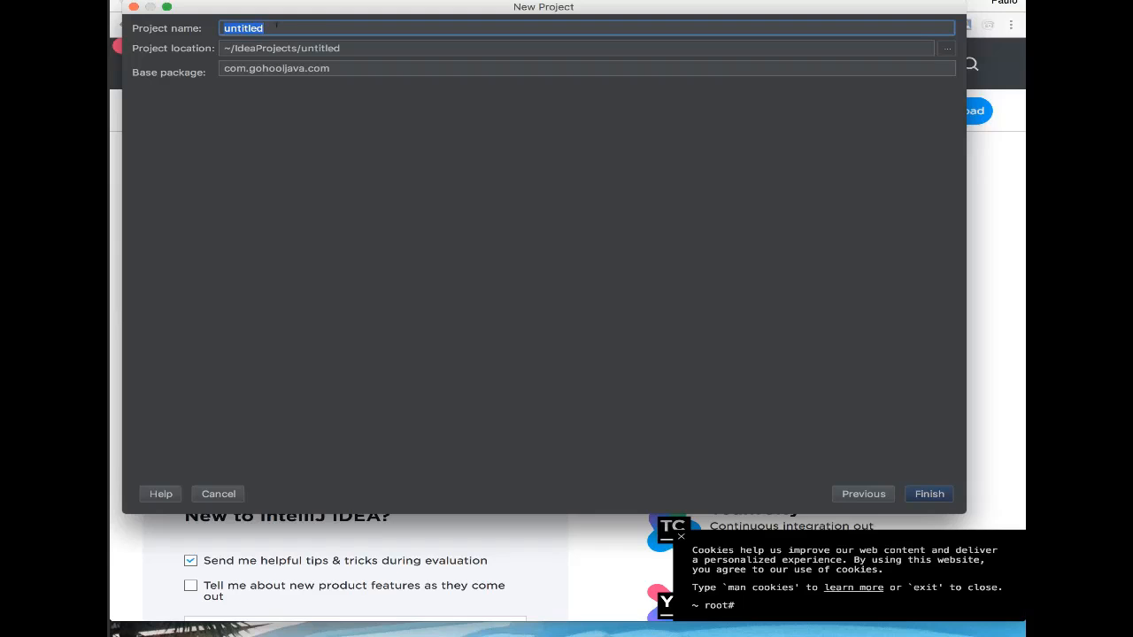
type("HelloworldApp")
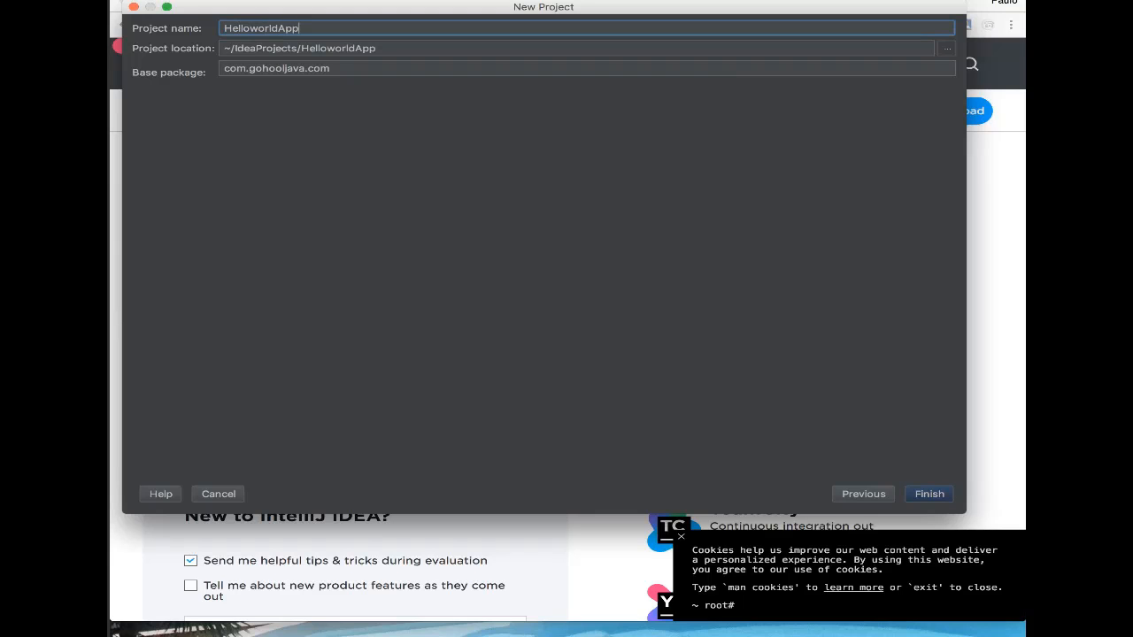
key("Tab")
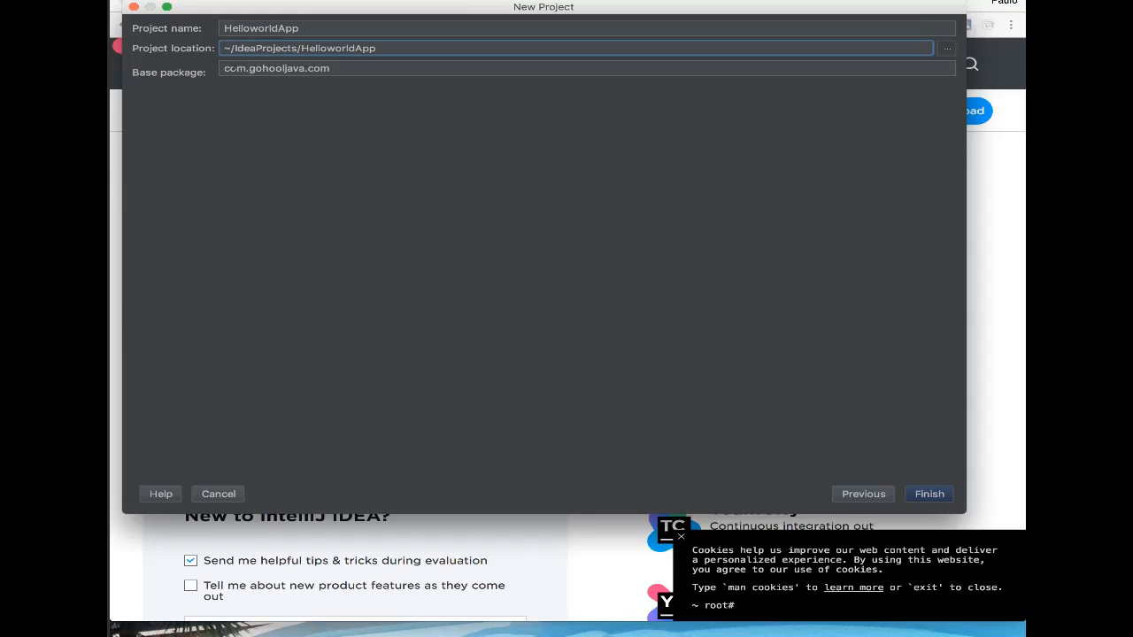
triple_click(281, 68)
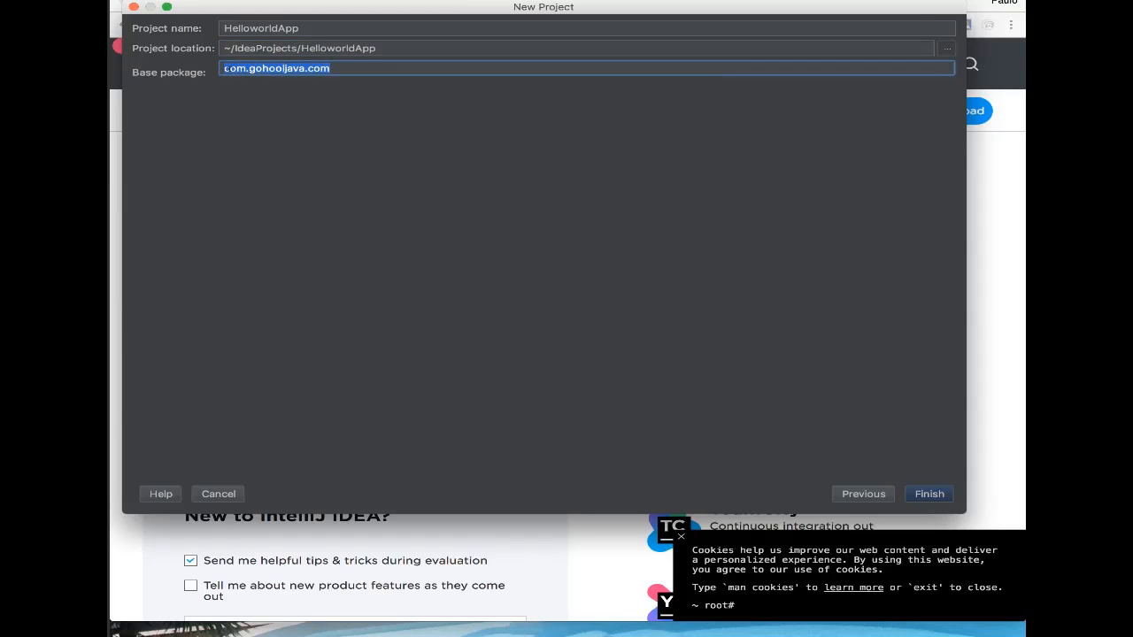
triple_click(268, 68)
left_click(269, 69)
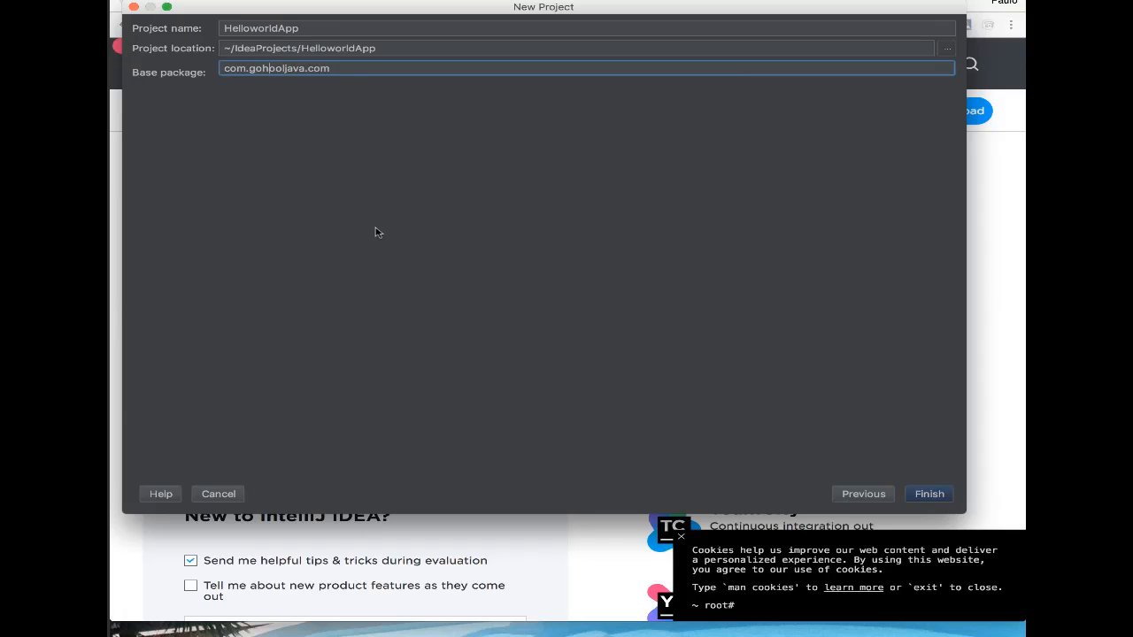
left_click(930, 495)
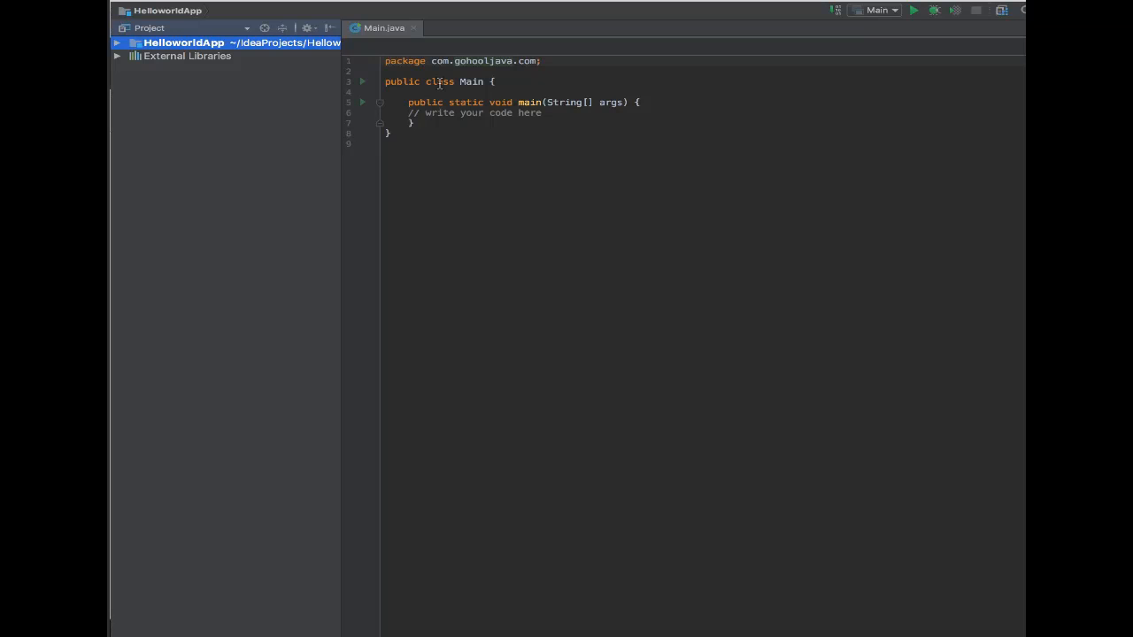
- Review the Main class and its main method, and delete the placeholder comment from the method body
double_click(469, 81)
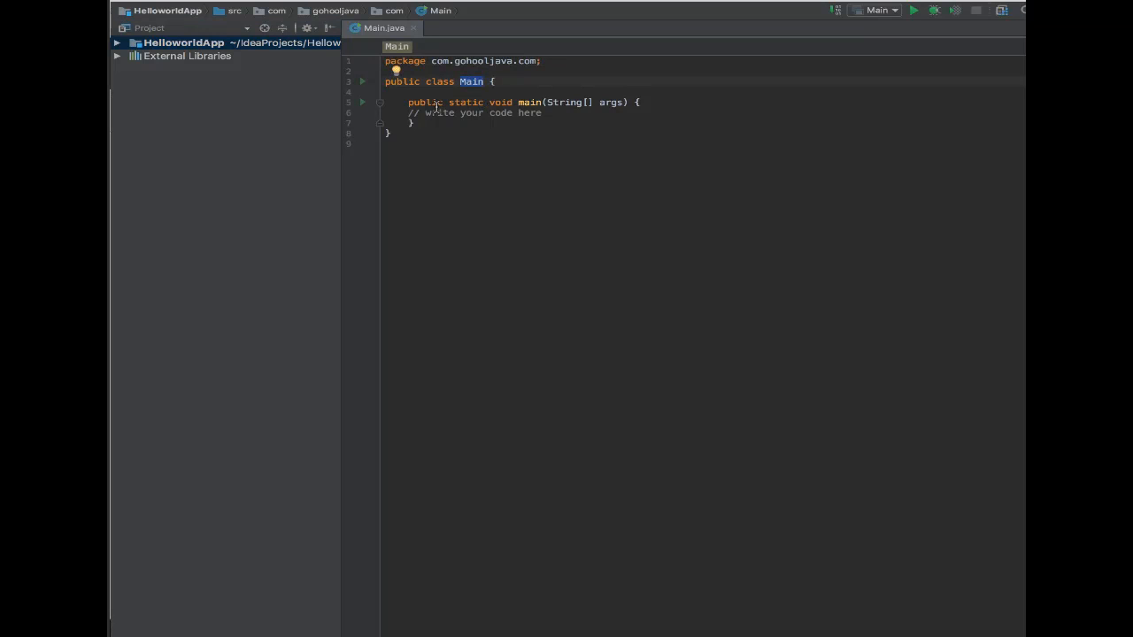
double_click(522, 102)
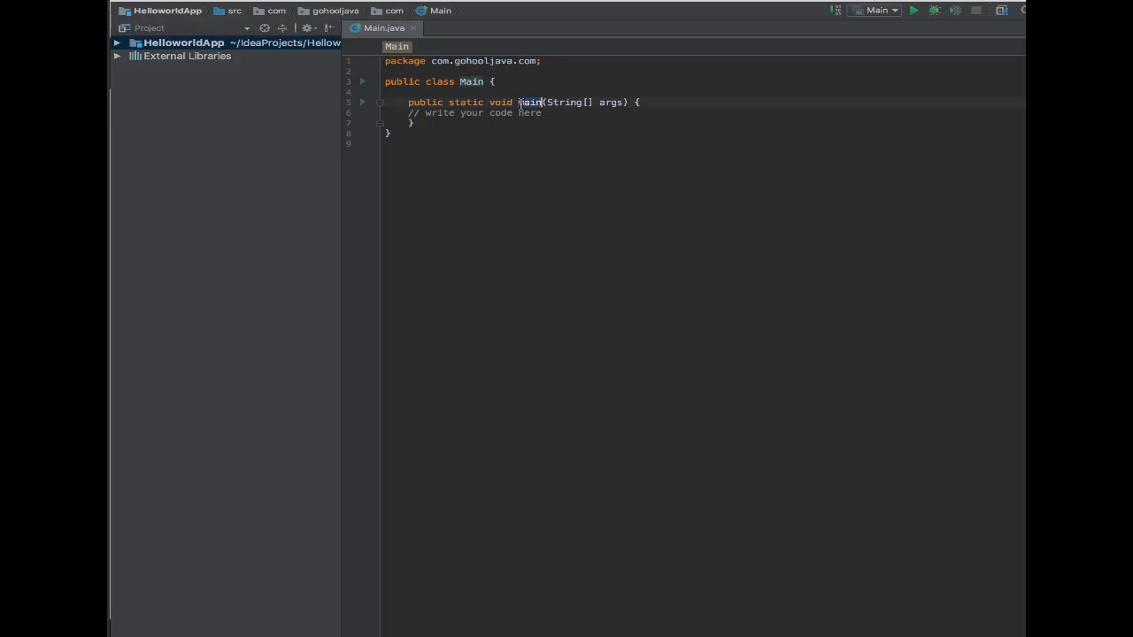
left_click(406, 112)
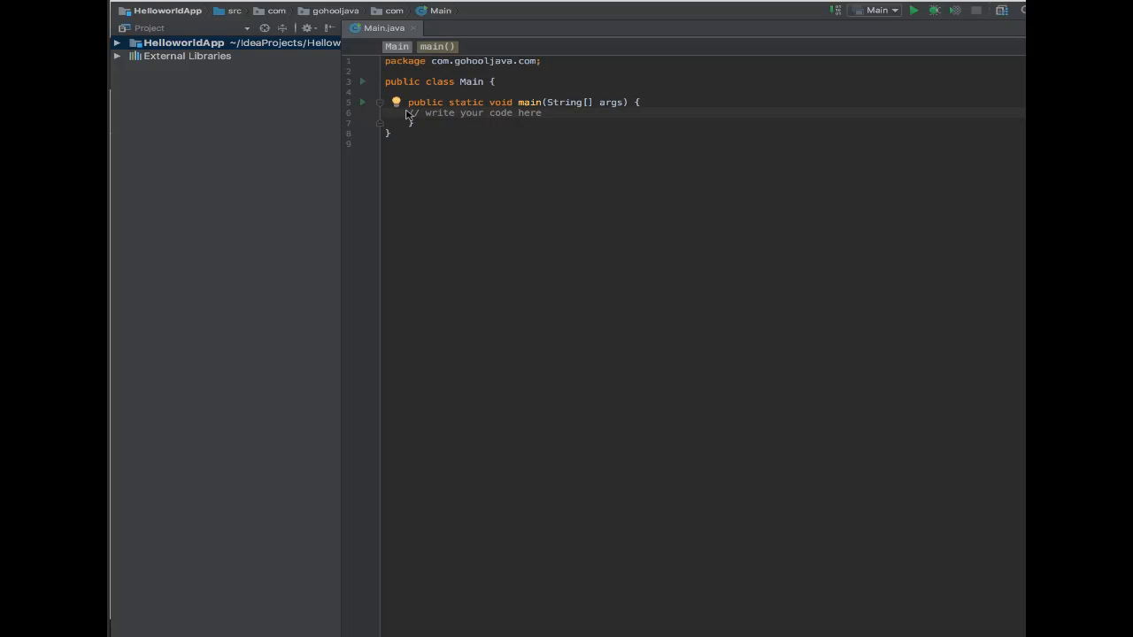
key("shift+End")
key("BackSpace")
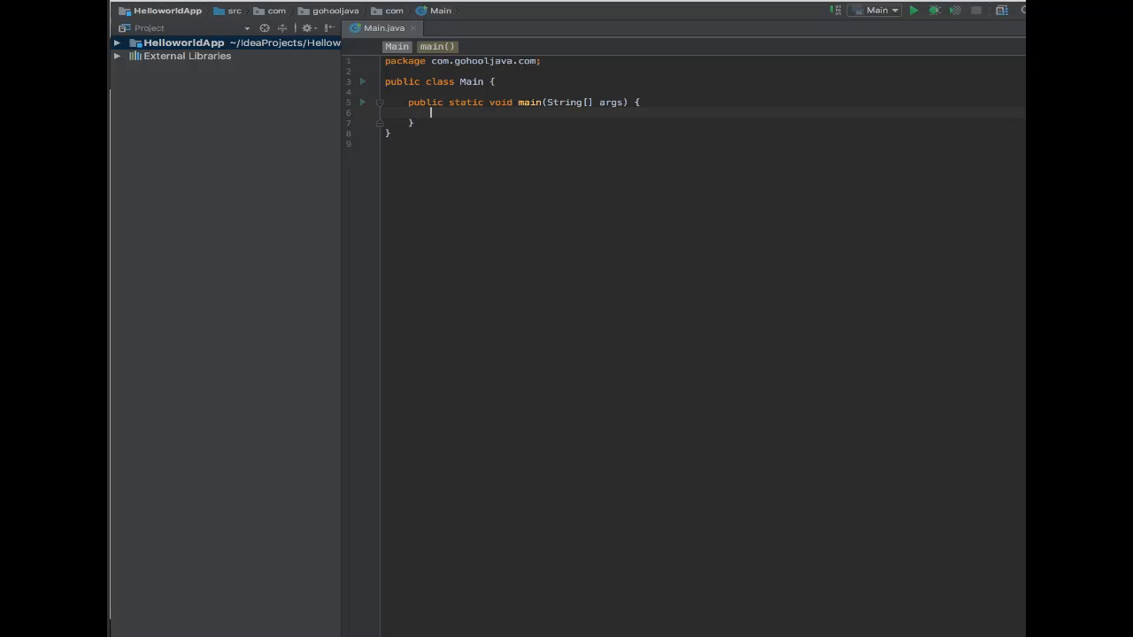
- Write System.out.println("Hello World - Java!!"); in the main method's body and run the Main program
type("S")
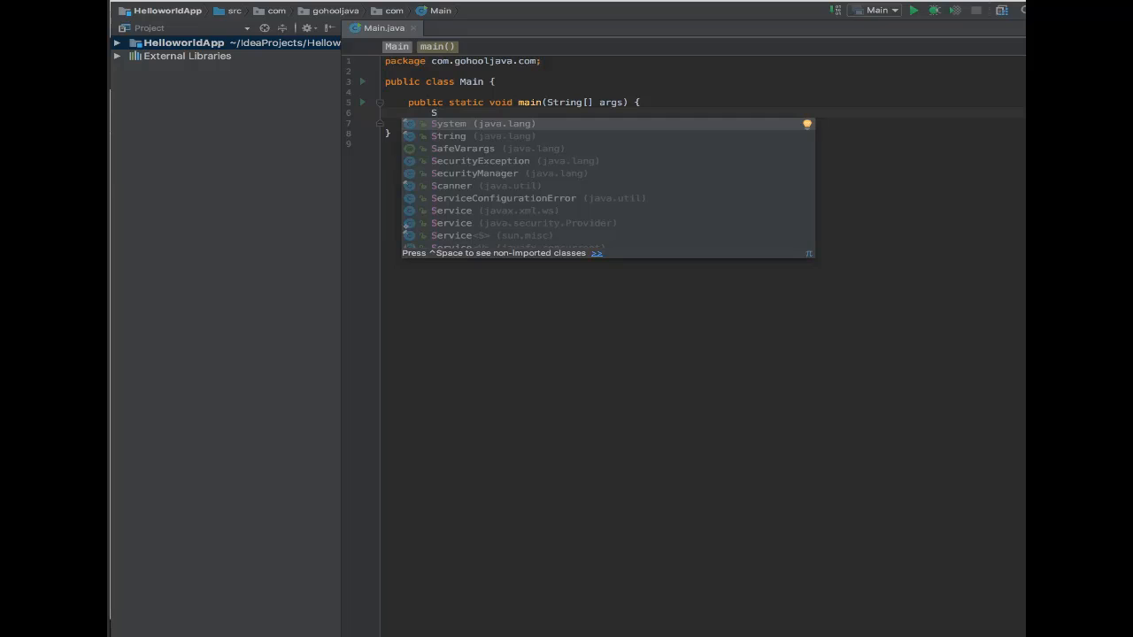
key("Return")
type(".out")
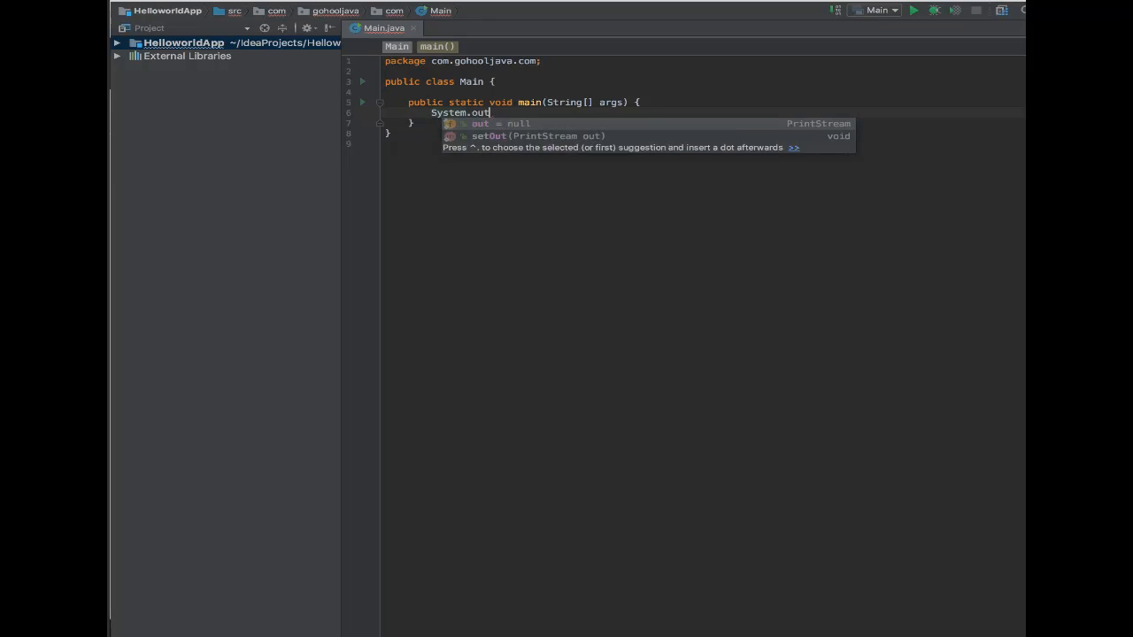
type(".println")
key("Return")
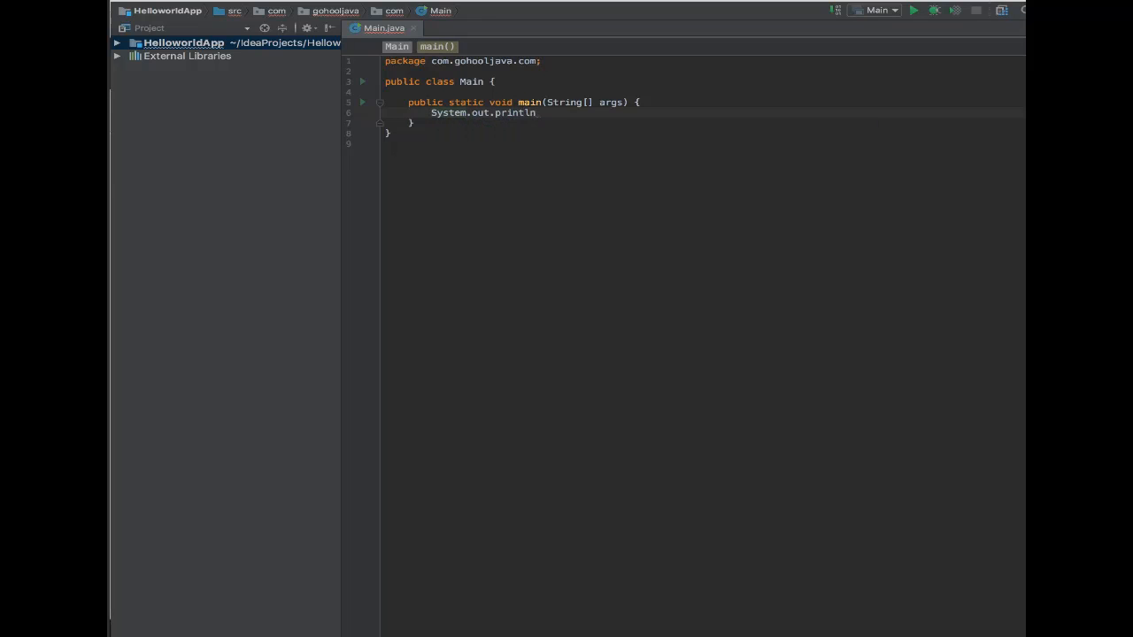
type(";")
key("Left")
key("Left")
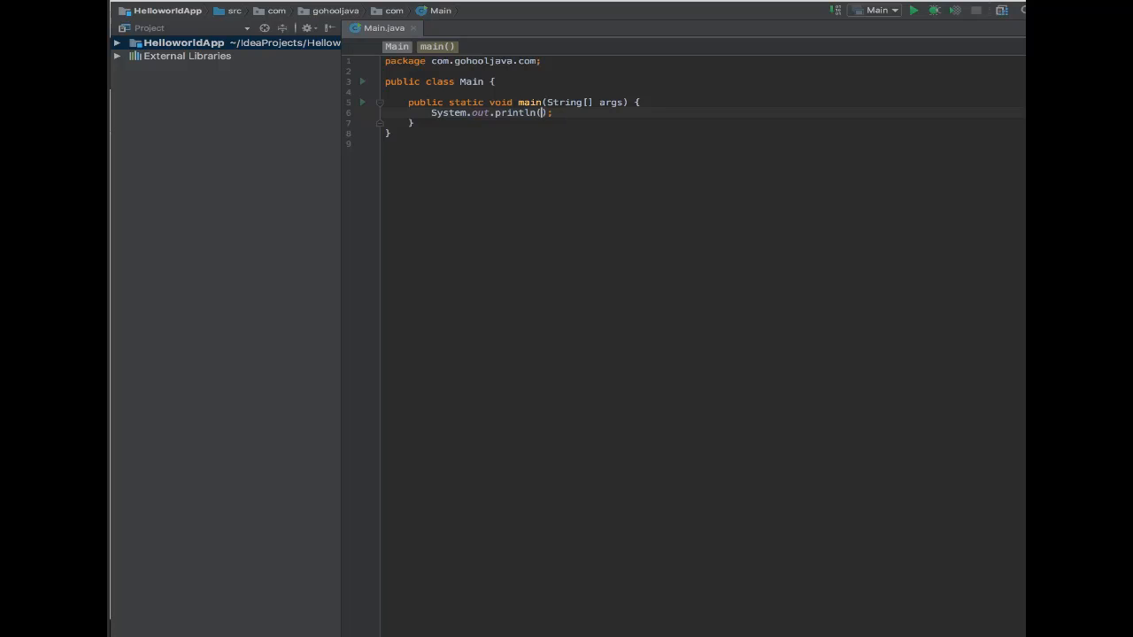
type("\"Hello World - Java!!")
left_click(914, 10)
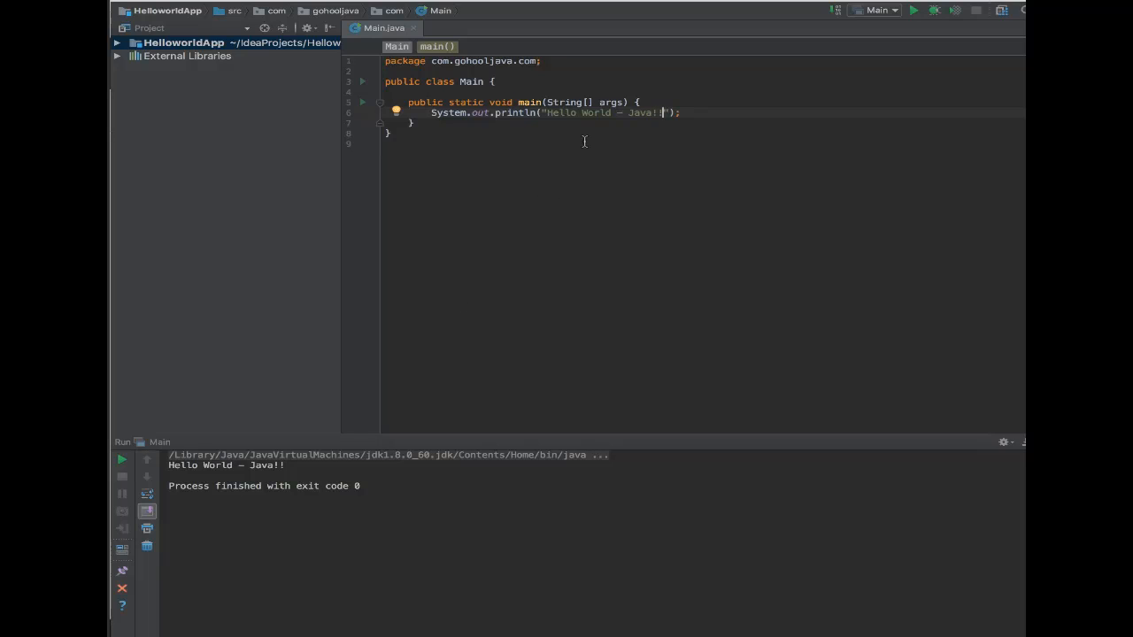
left_click(688, 113)
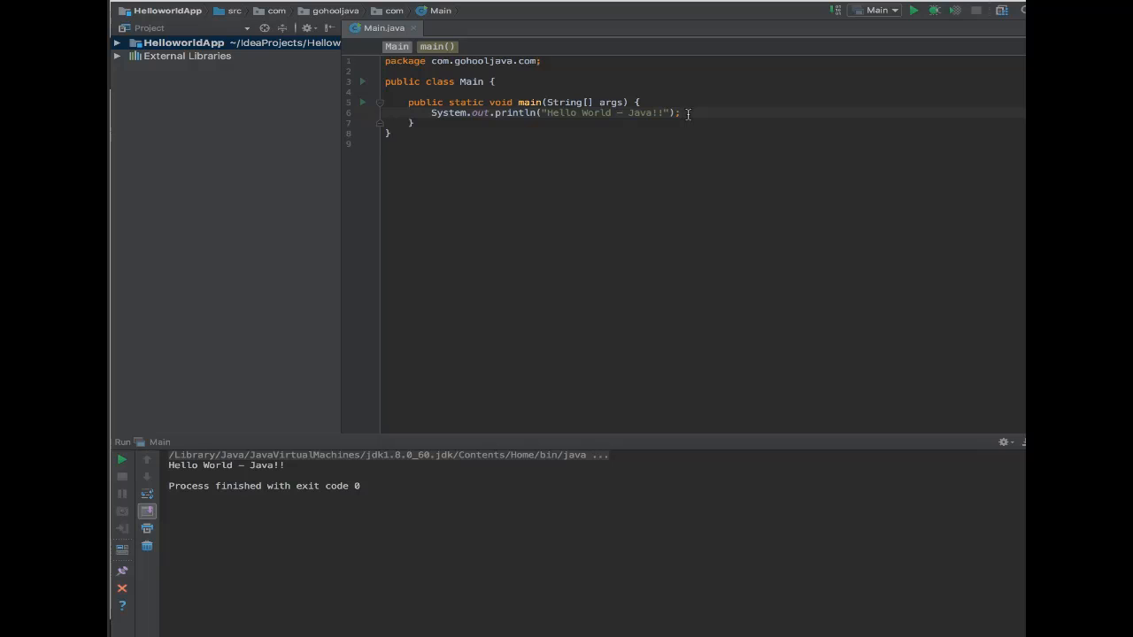